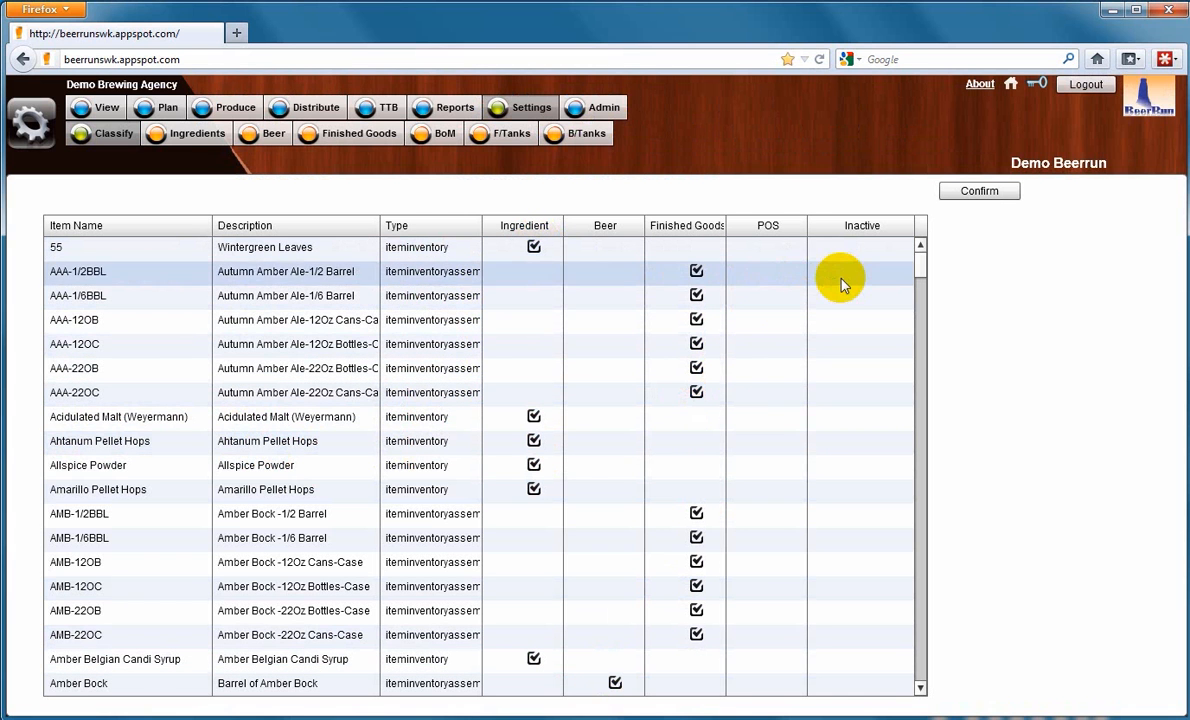
Step: Review the ingredients list and the Wintergreen Leaves item's unit of measure and TTB classification settings
click(185, 138)
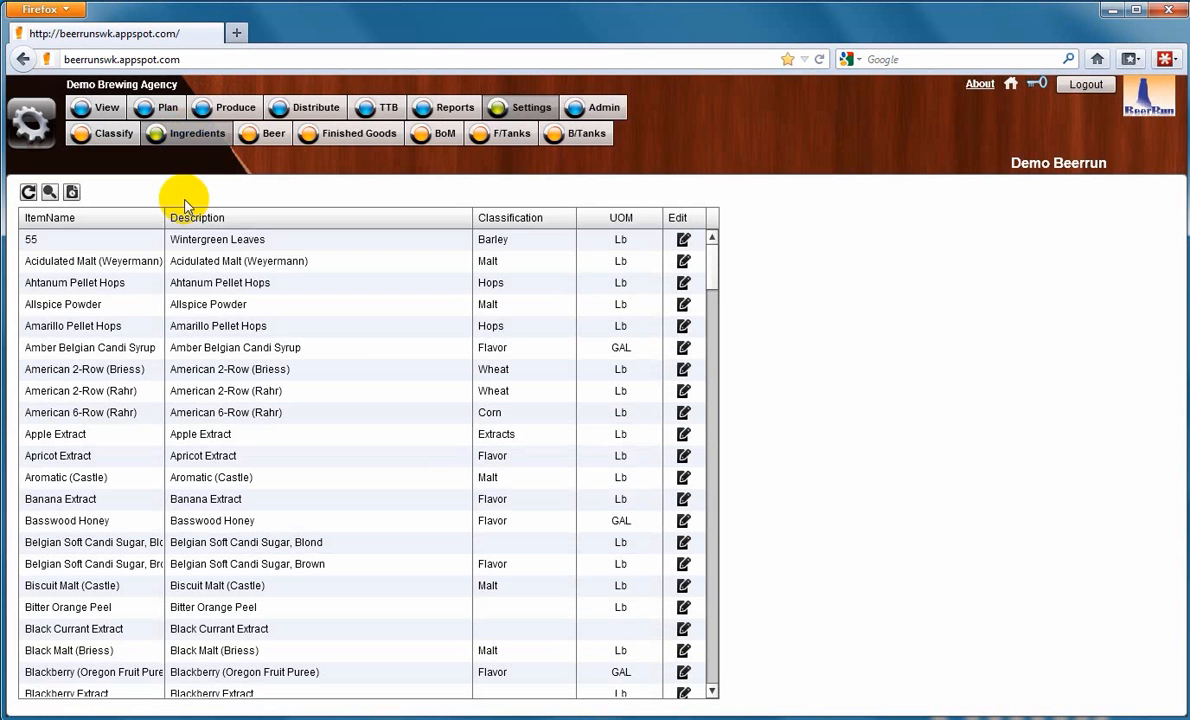
click(683, 241)
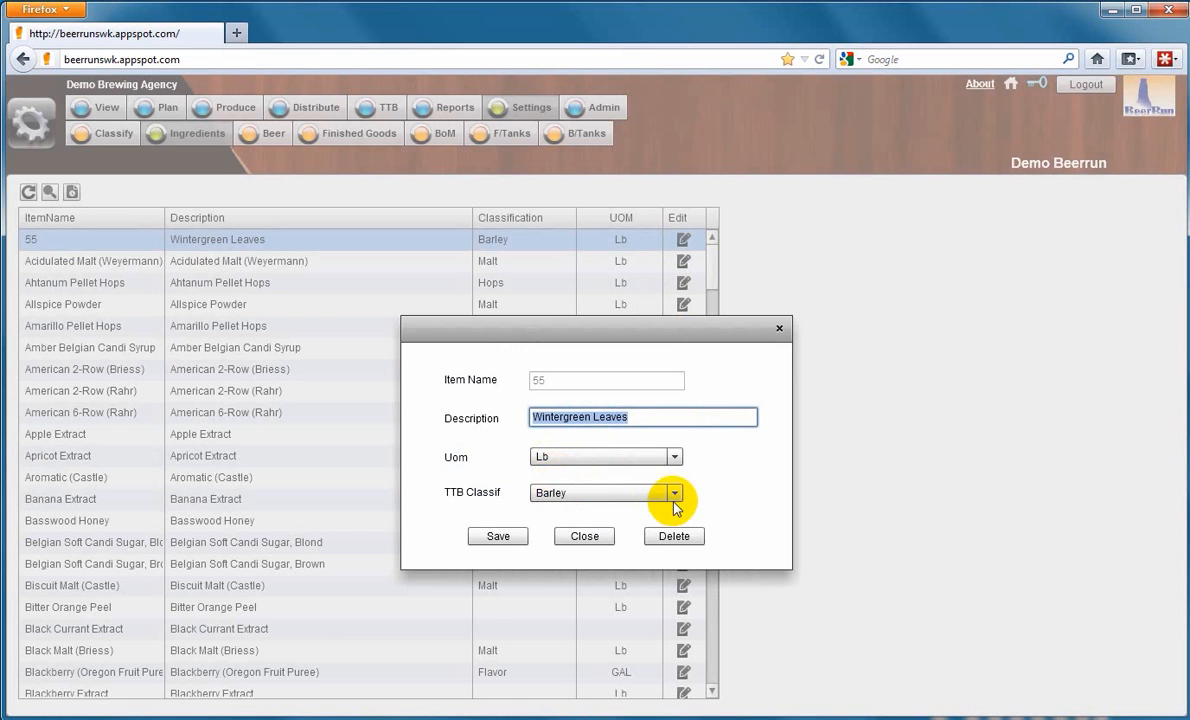
click(778, 328)
Step: Review the beer list, checking Amber Bock's fermentation time and yield, and view the finished goods list
click(271, 138)
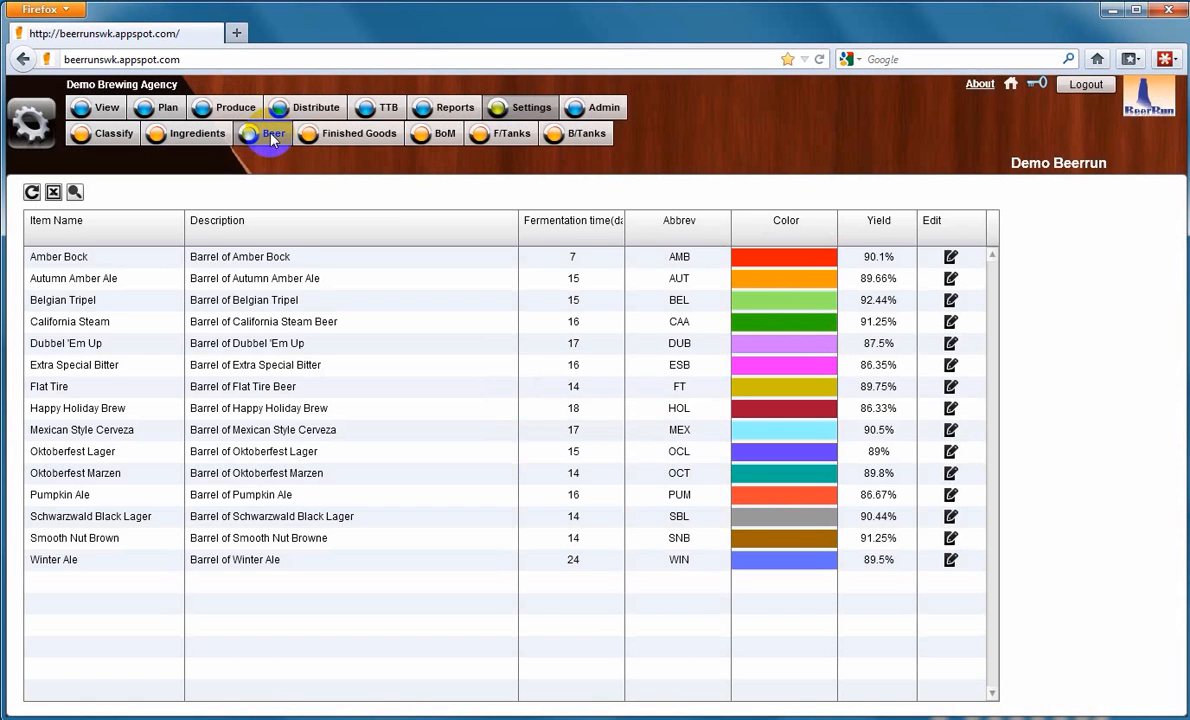
click(566, 256)
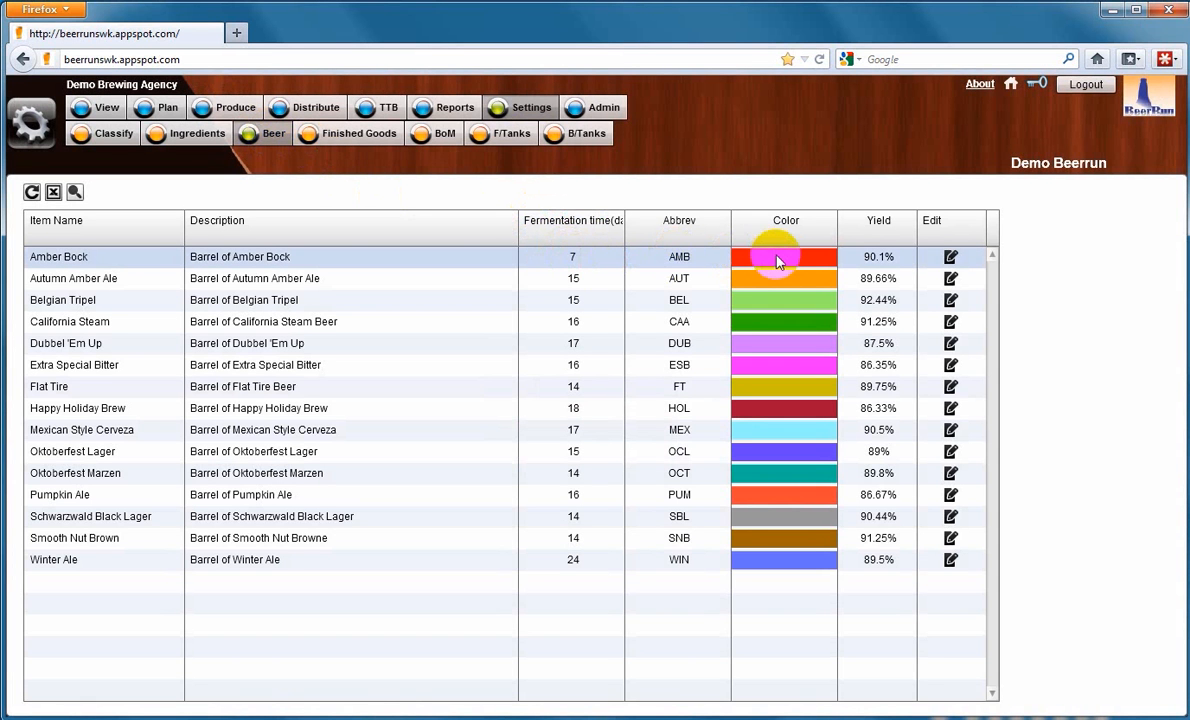
click(876, 262)
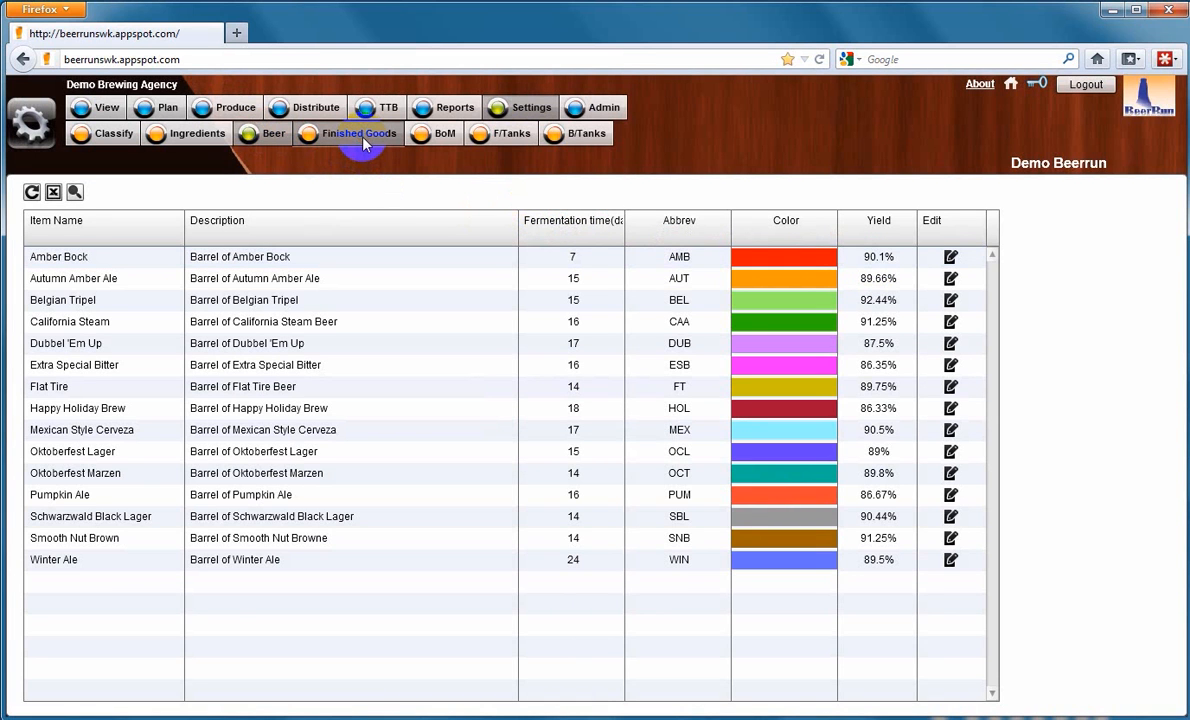
click(363, 143)
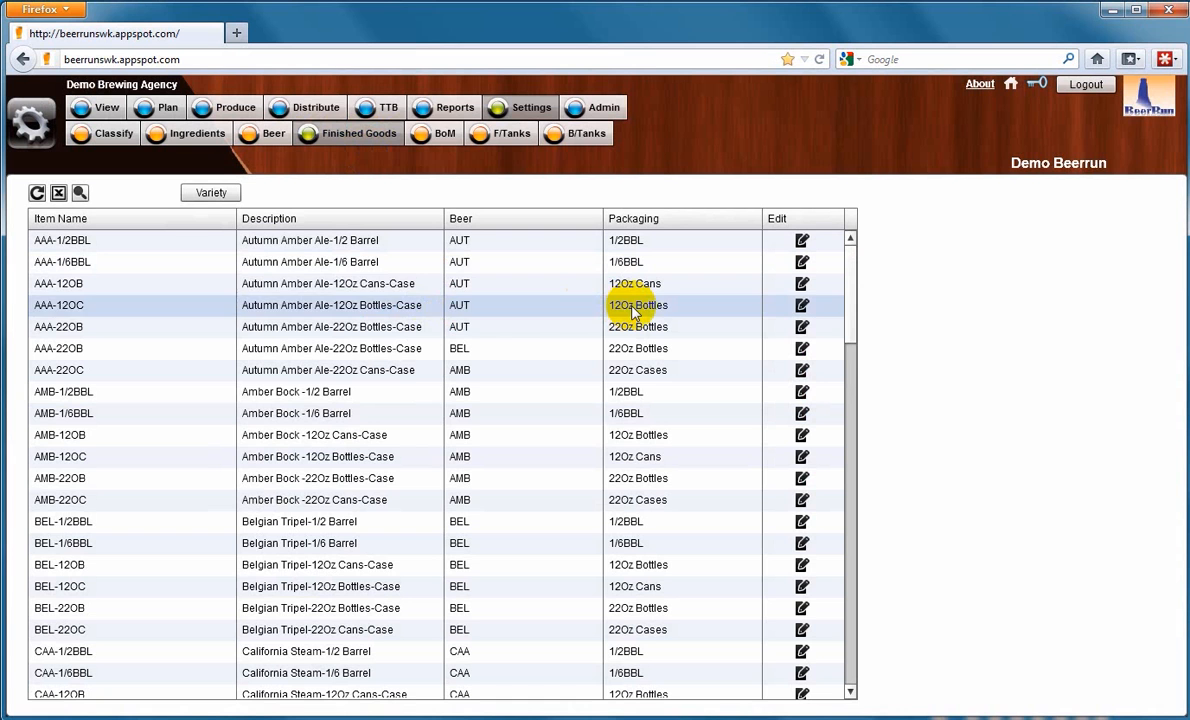
Step: View the bill of materials for Belgian Tripel
click(438, 138)
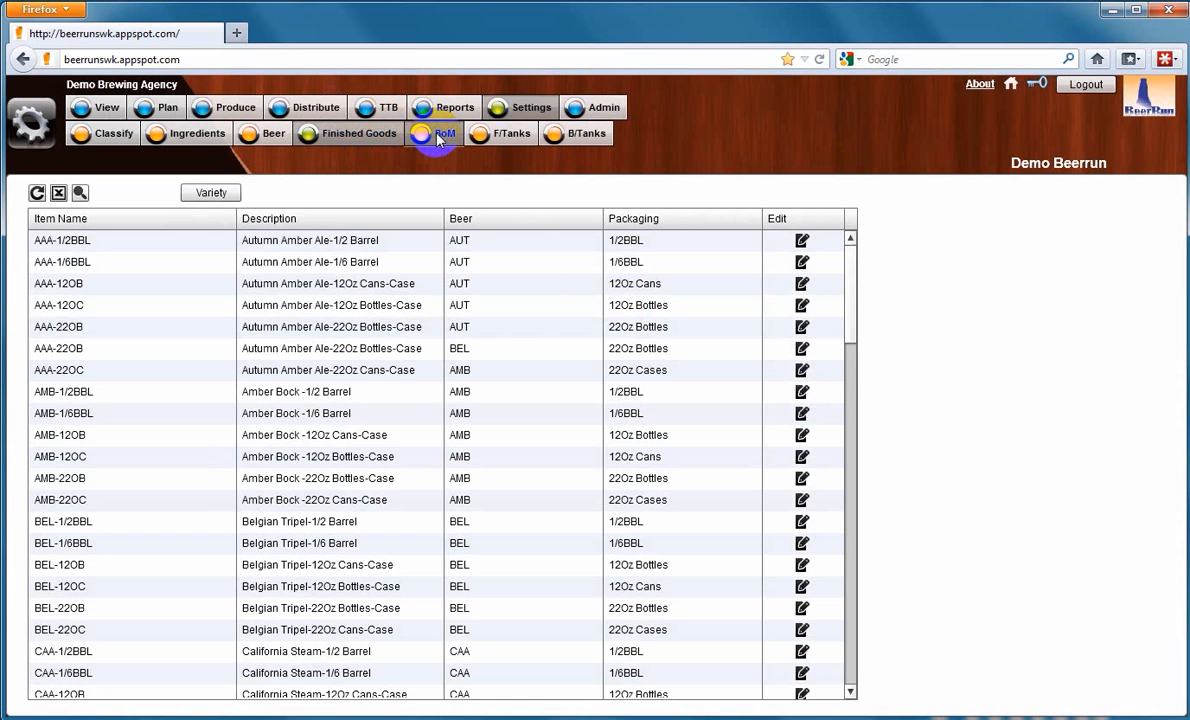
click(437, 139)
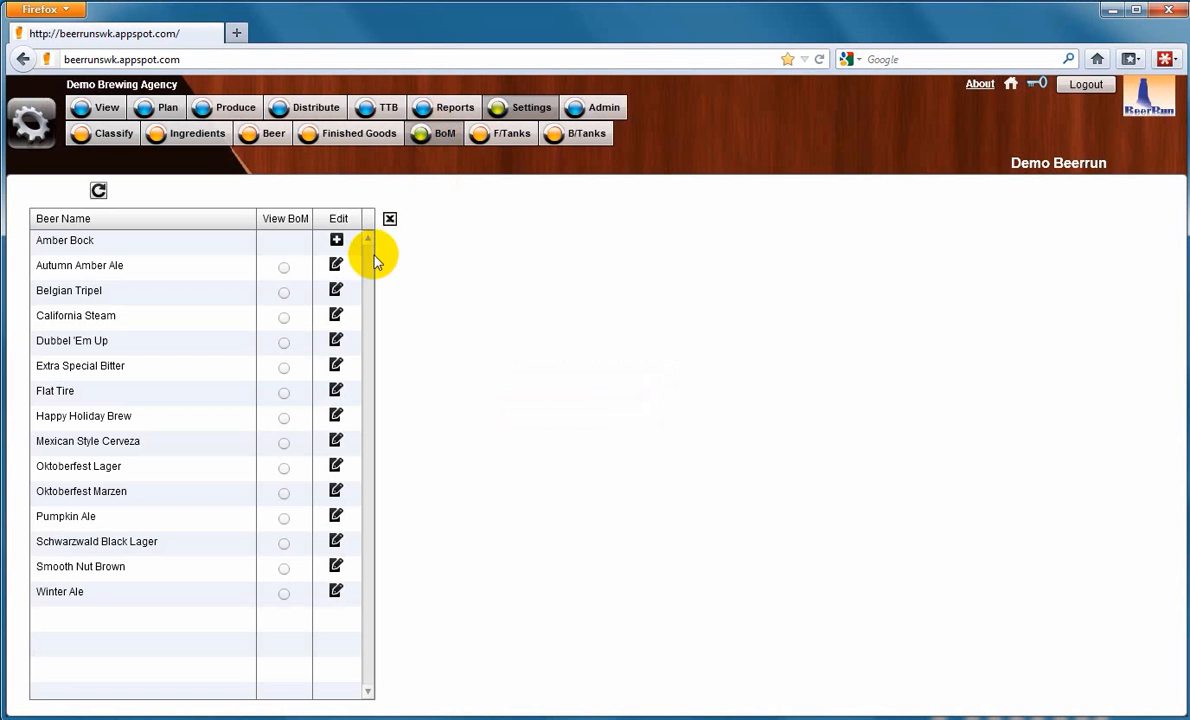
click(286, 295)
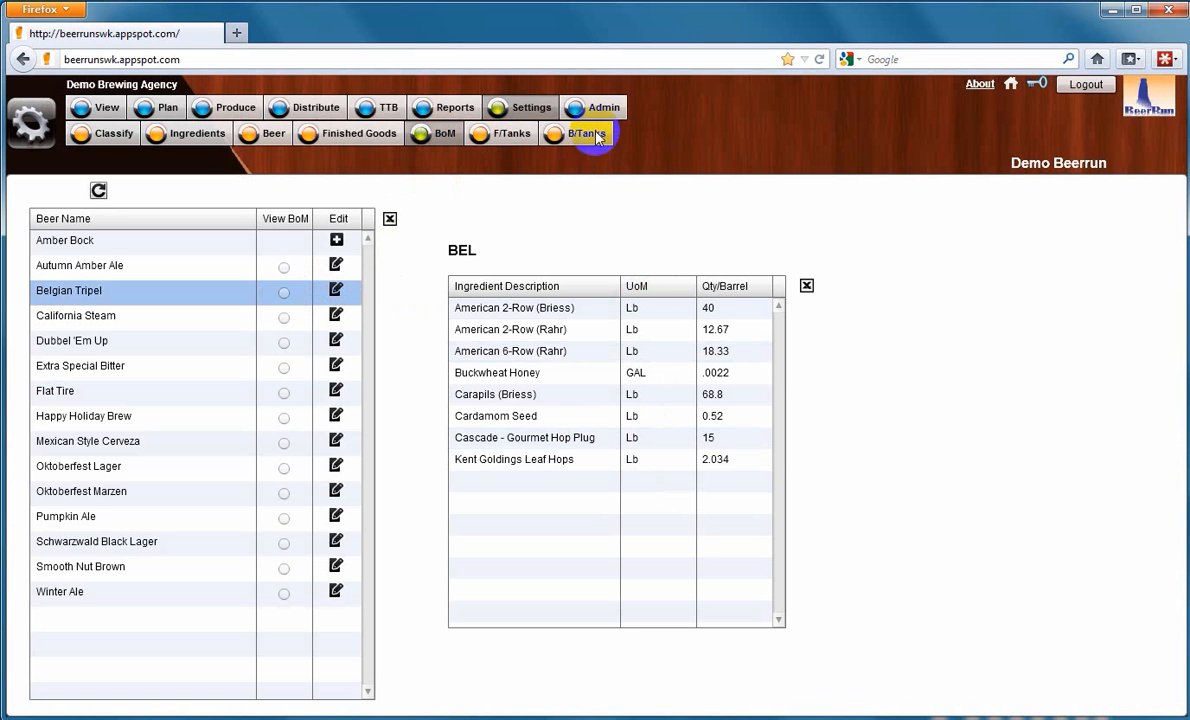
Step: Review the F/Tanks and B/Tanks lists with their capacities
click(511, 142)
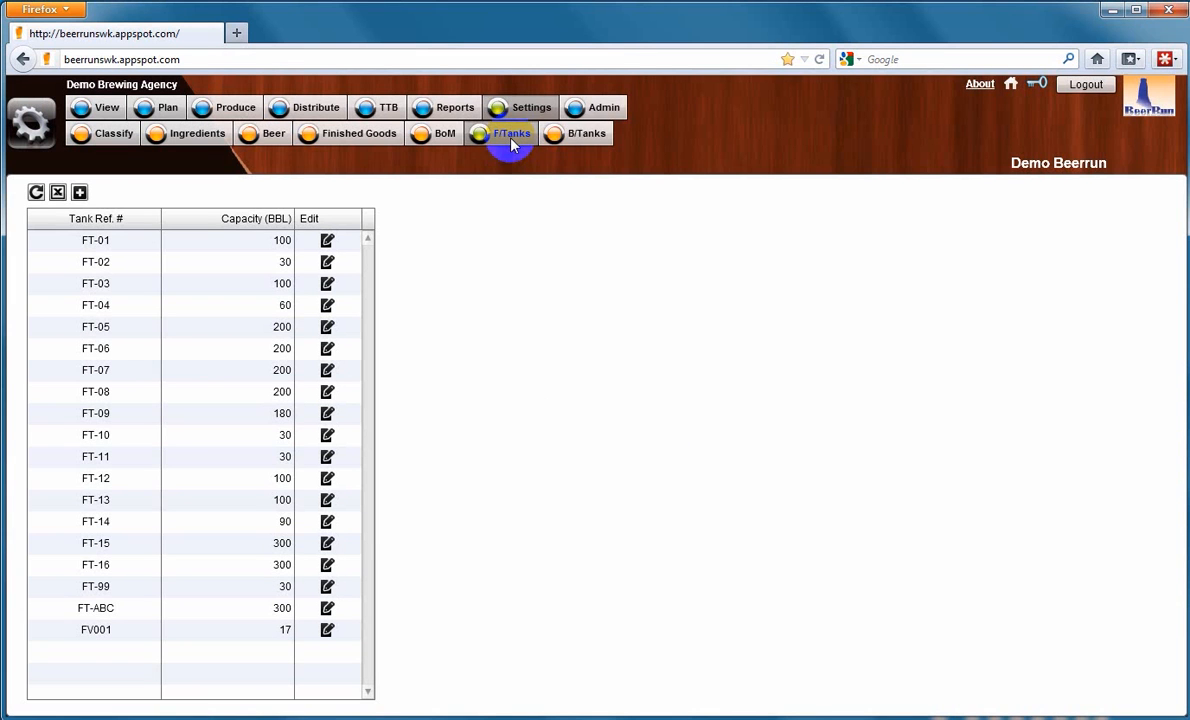
click(564, 143)
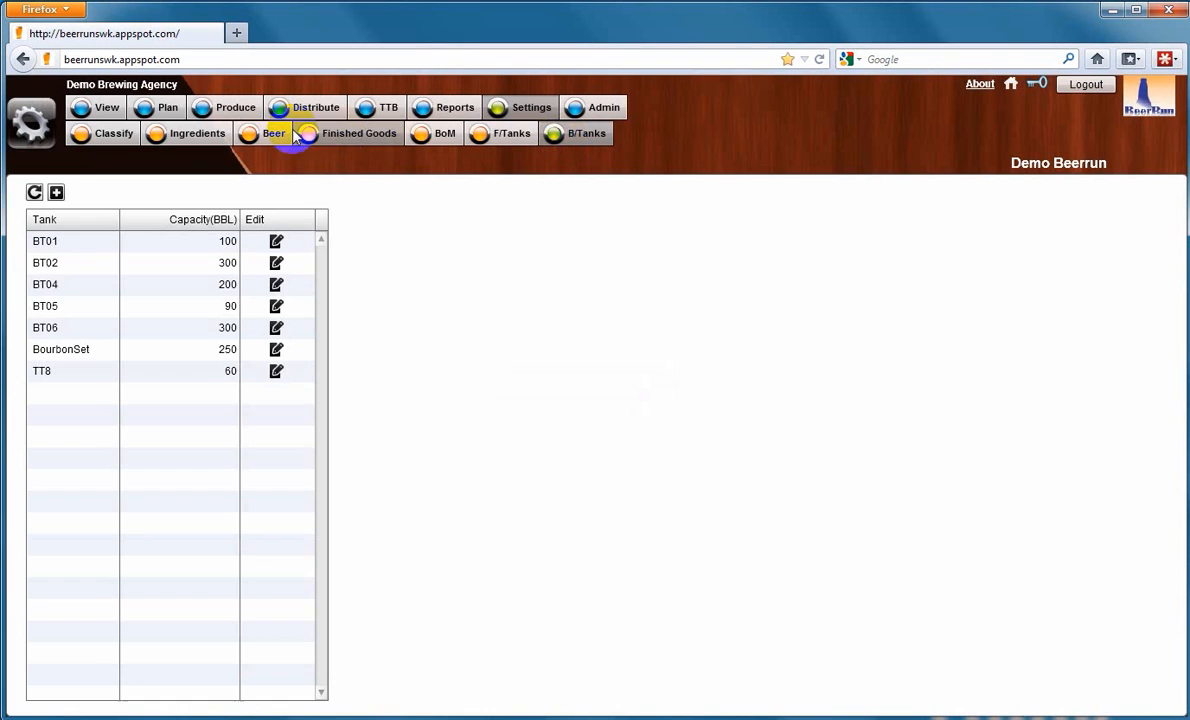
Step: Start creating a new batch plan and select FT as the beer
click(165, 107)
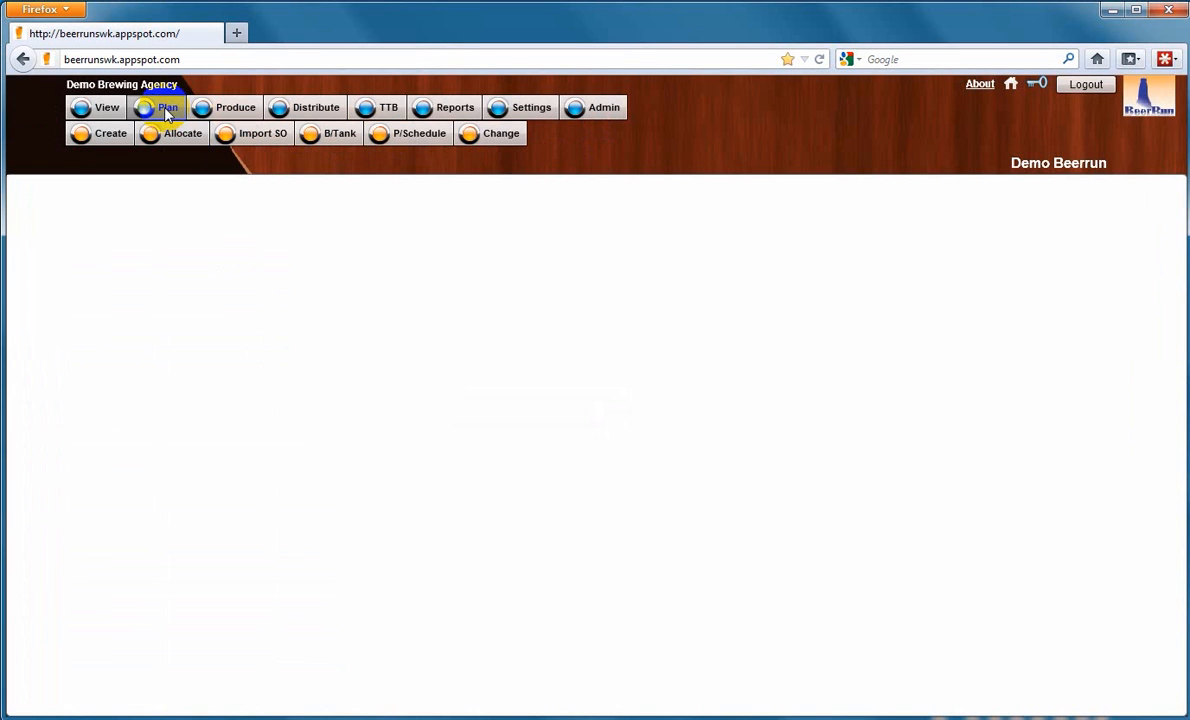
click(79, 144)
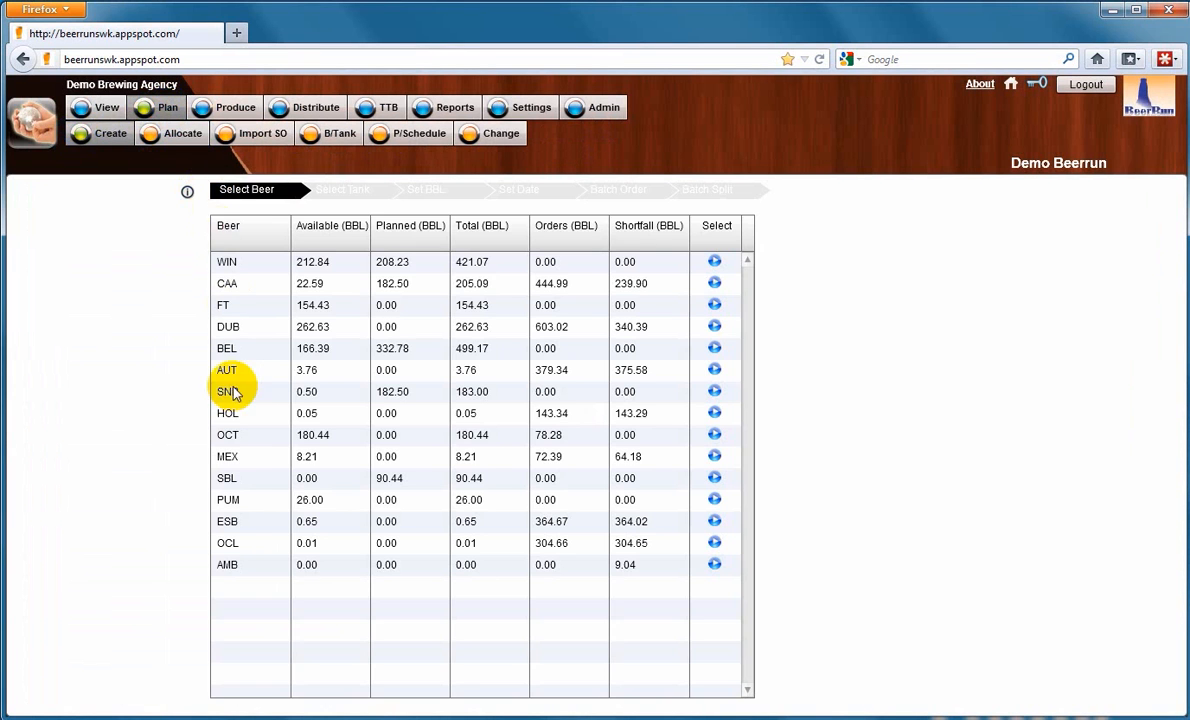
click(234, 566)
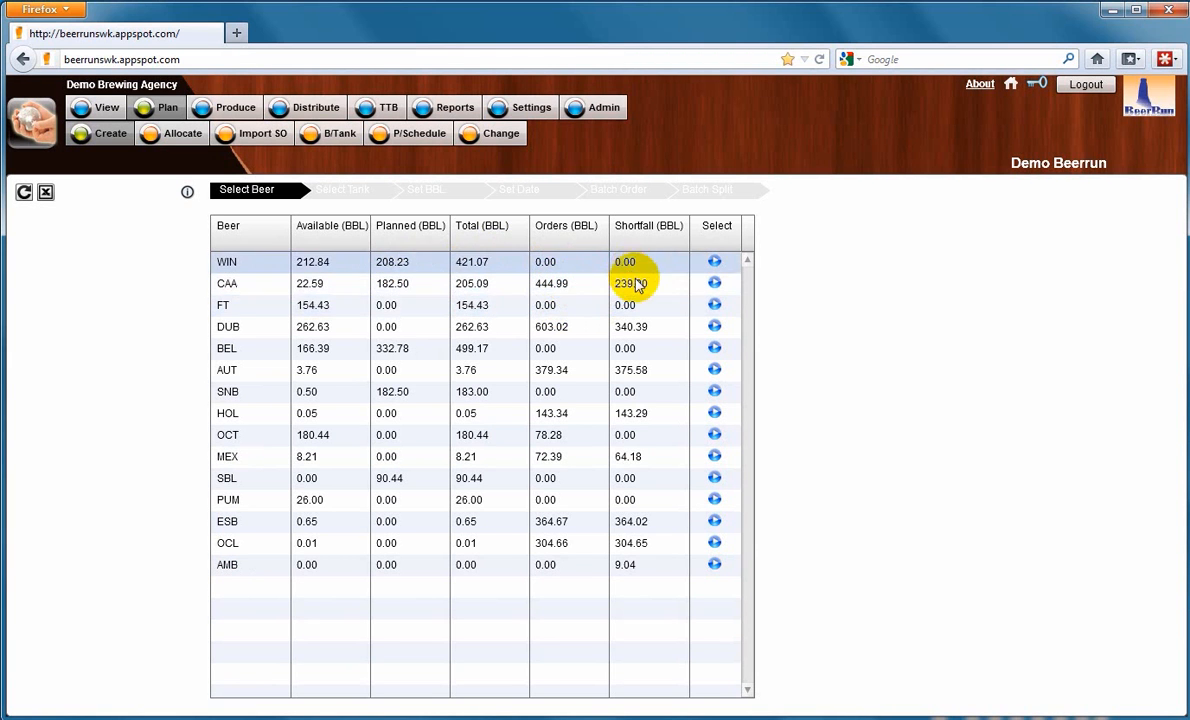
click(715, 307)
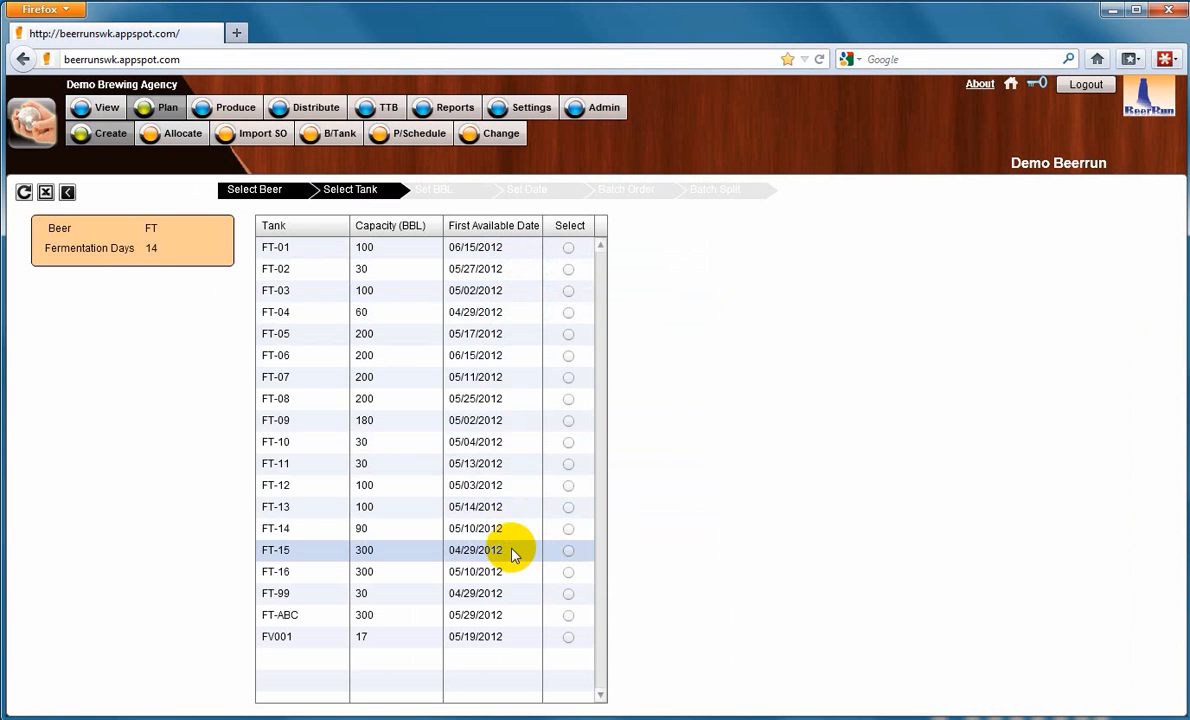
Step: Assign tank FT-15 to the batch, with a partial fill of 250 BBLs and its output calculated
click(566, 551)
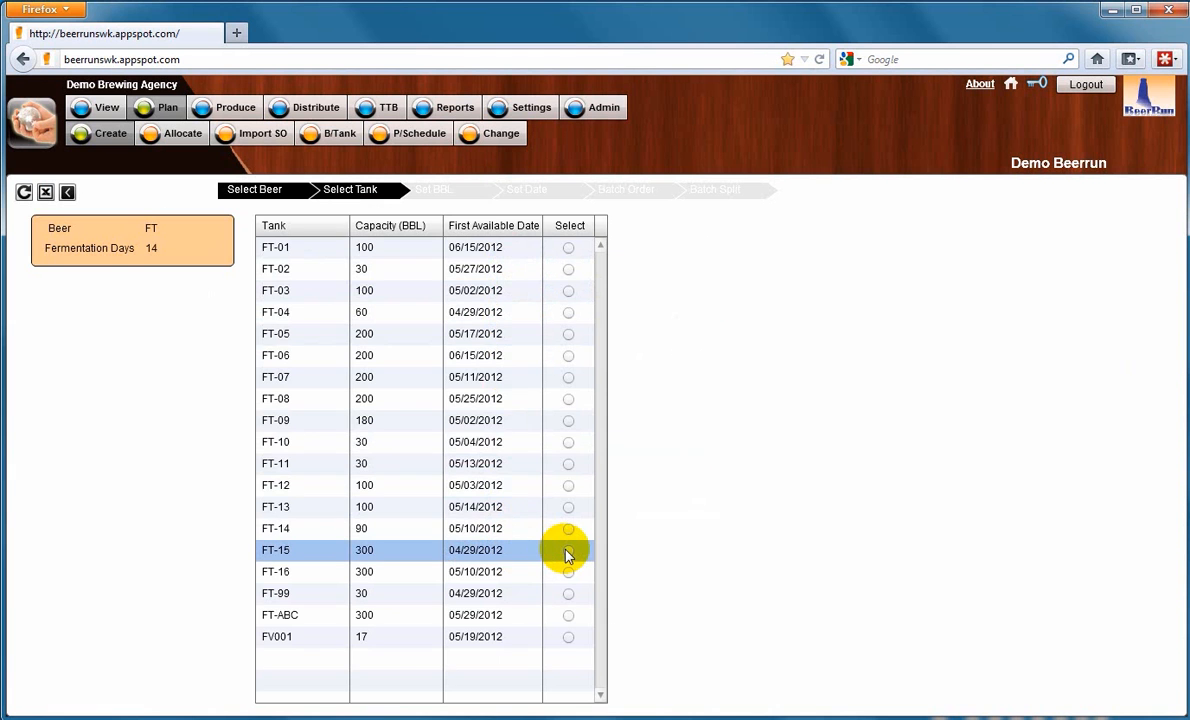
click(566, 552)
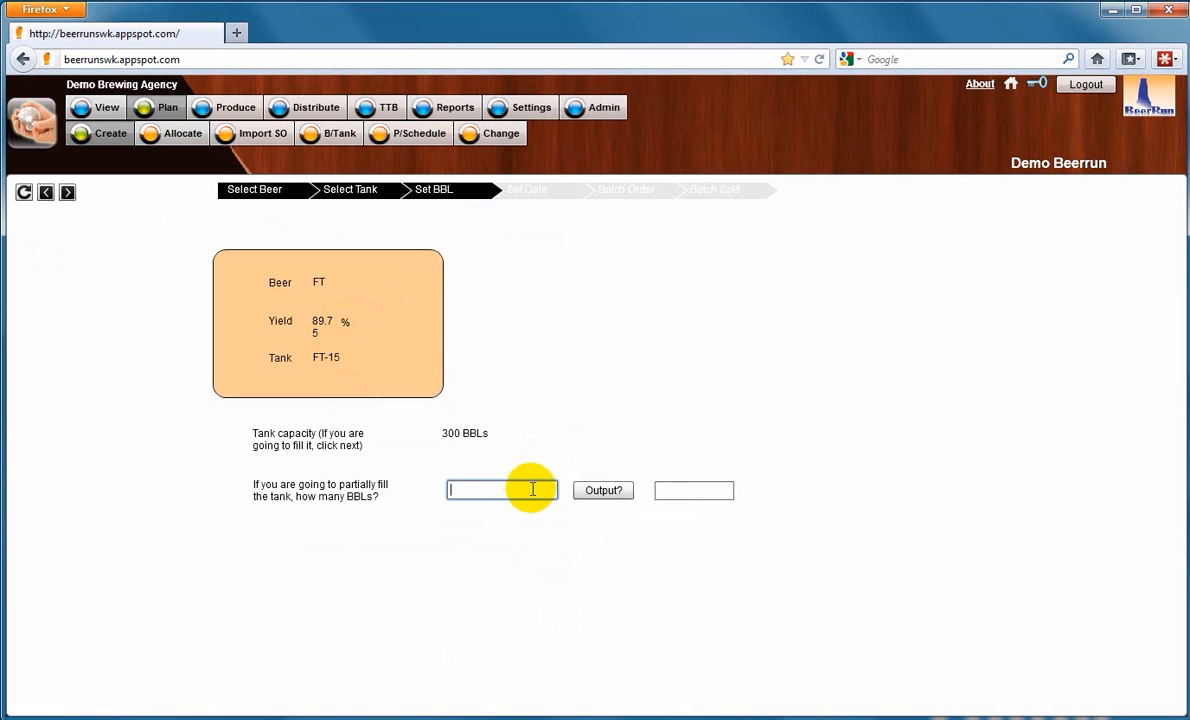
text(250)
click(606, 493)
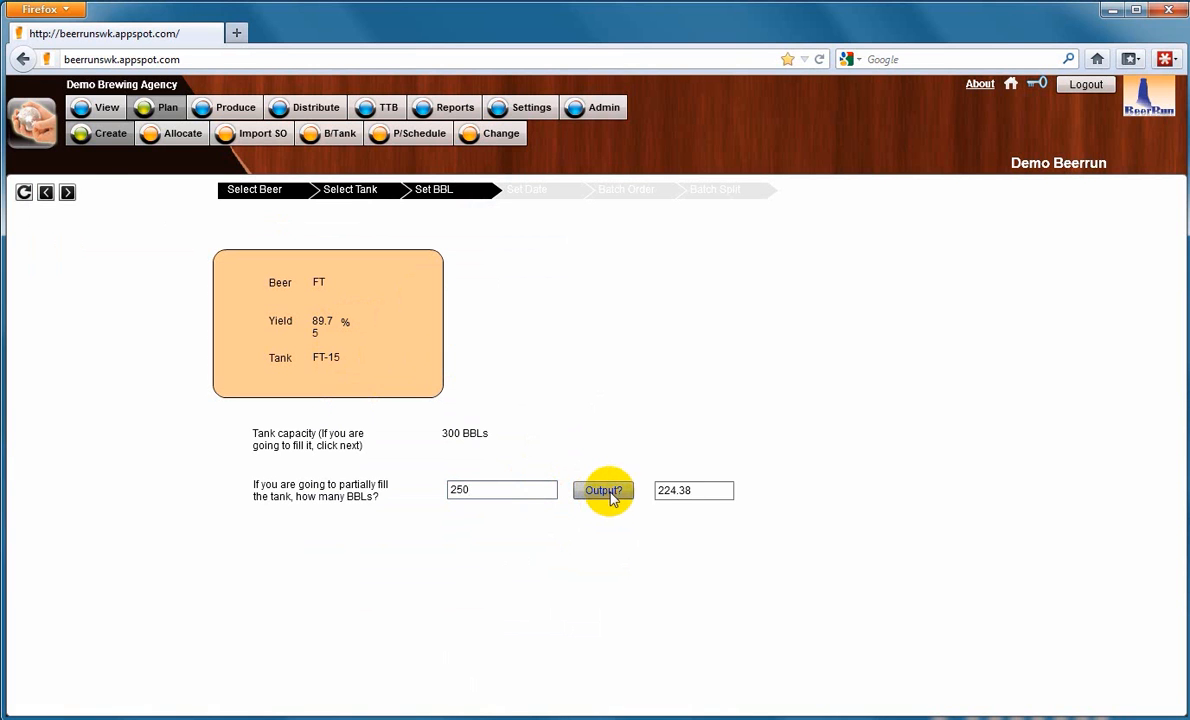
click(68, 193)
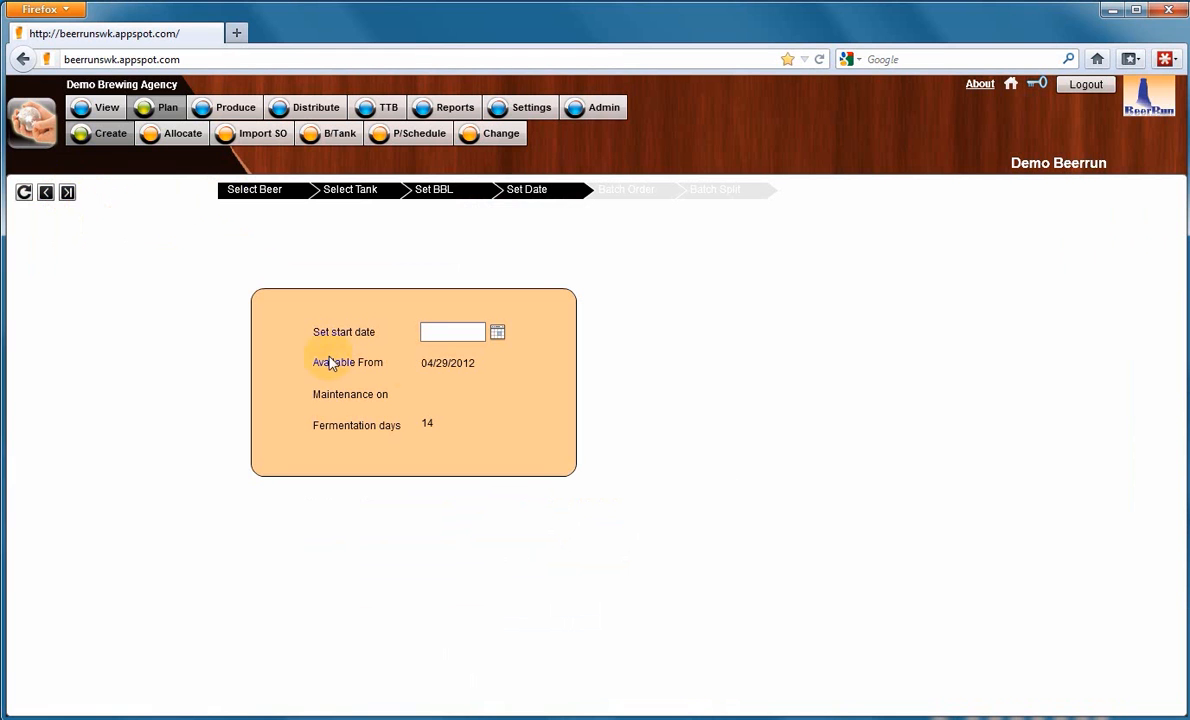
Step: Set the batch's start date to 04/30/2012 and generate its batch order and batch split
click(497, 333)
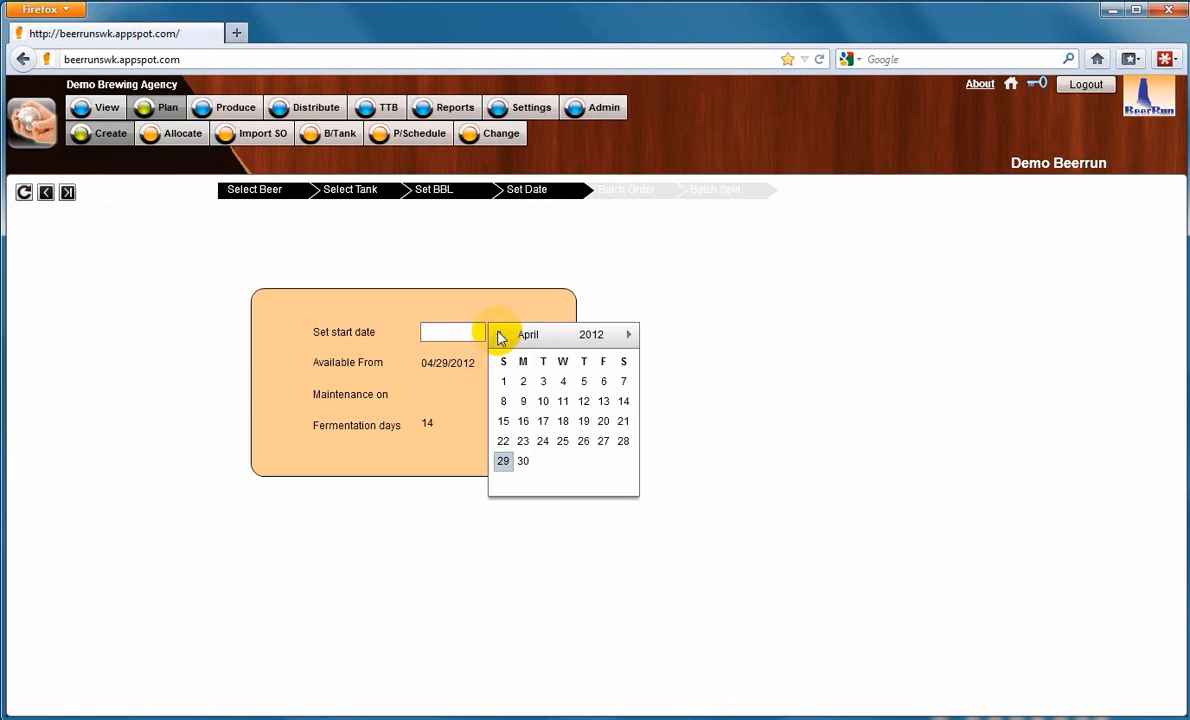
click(520, 460)
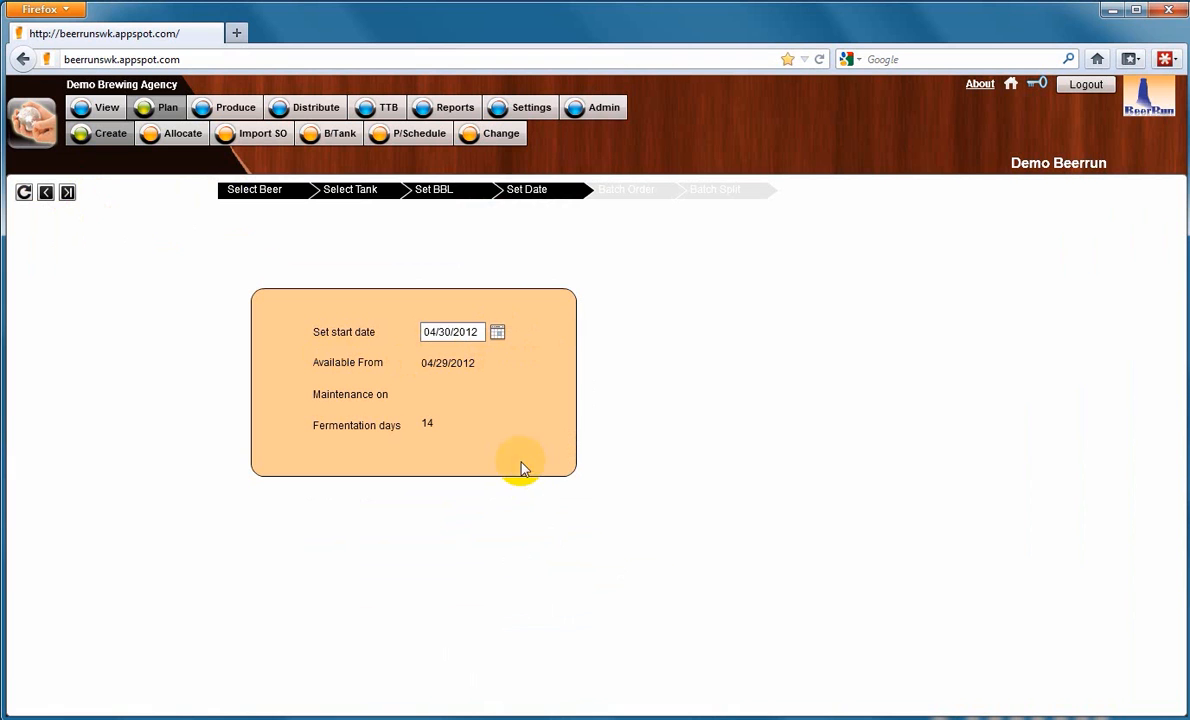
click(67, 192)
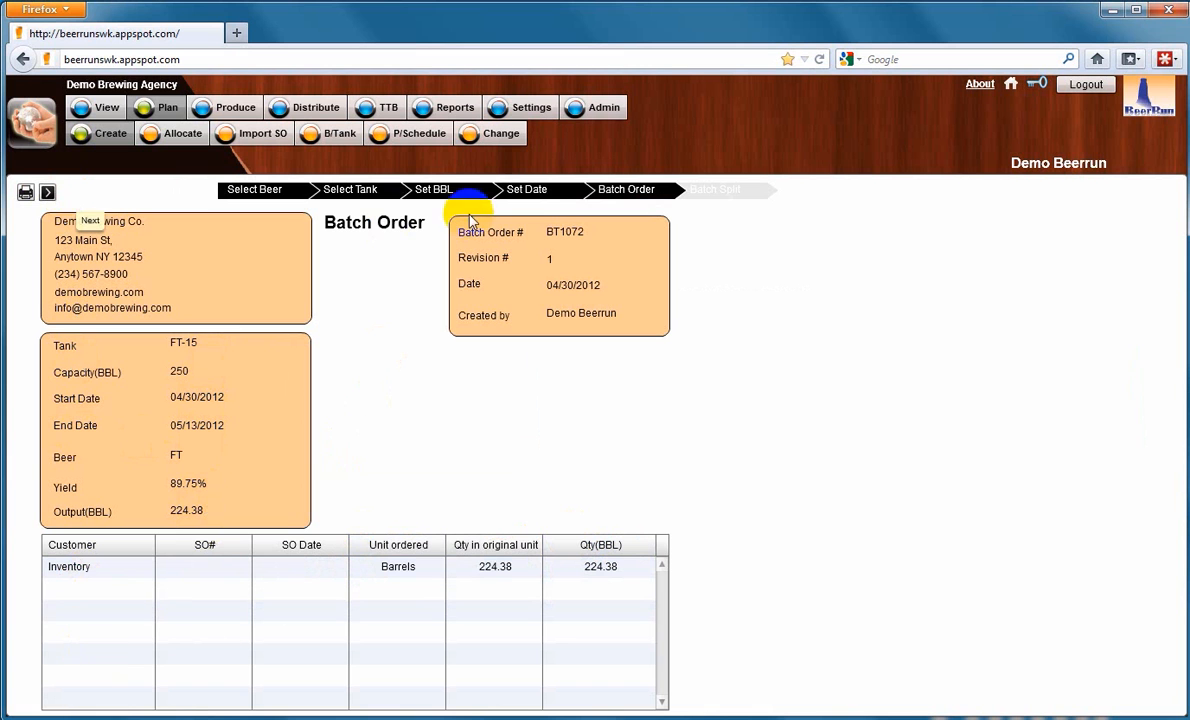
click(48, 192)
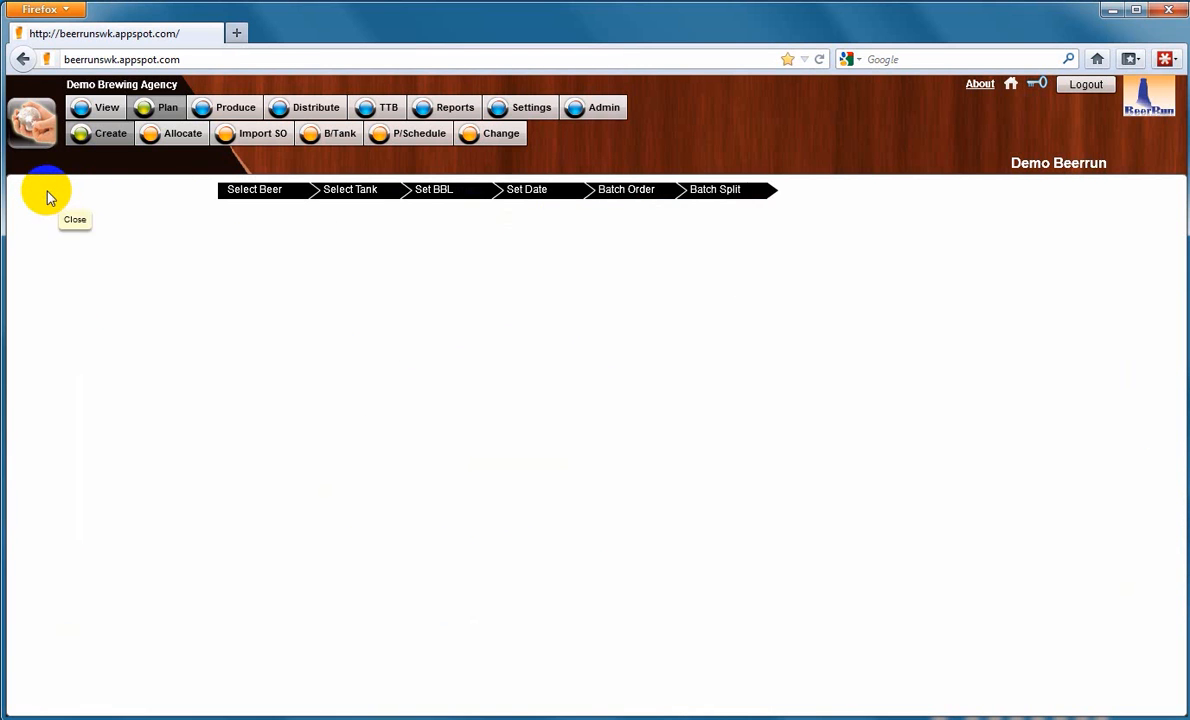
click(58, 505)
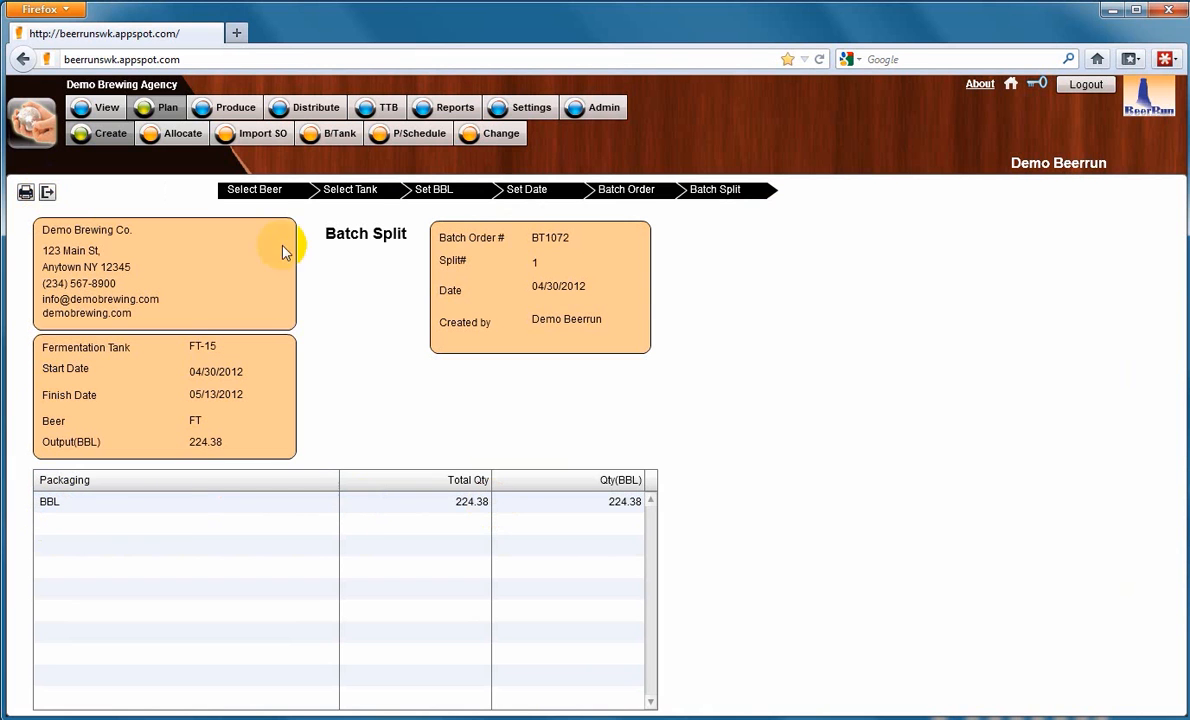
Step: Open the sales order allocation for the planned CAA batch in tank FT-05
click(189, 138)
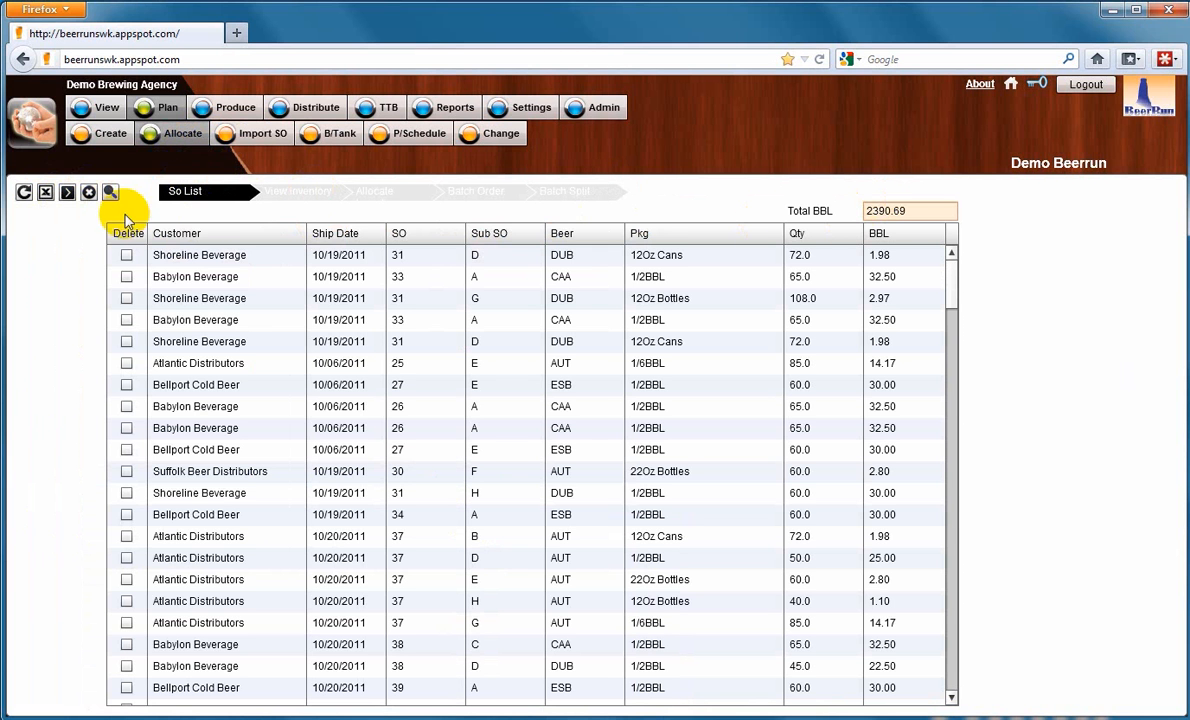
click(68, 194)
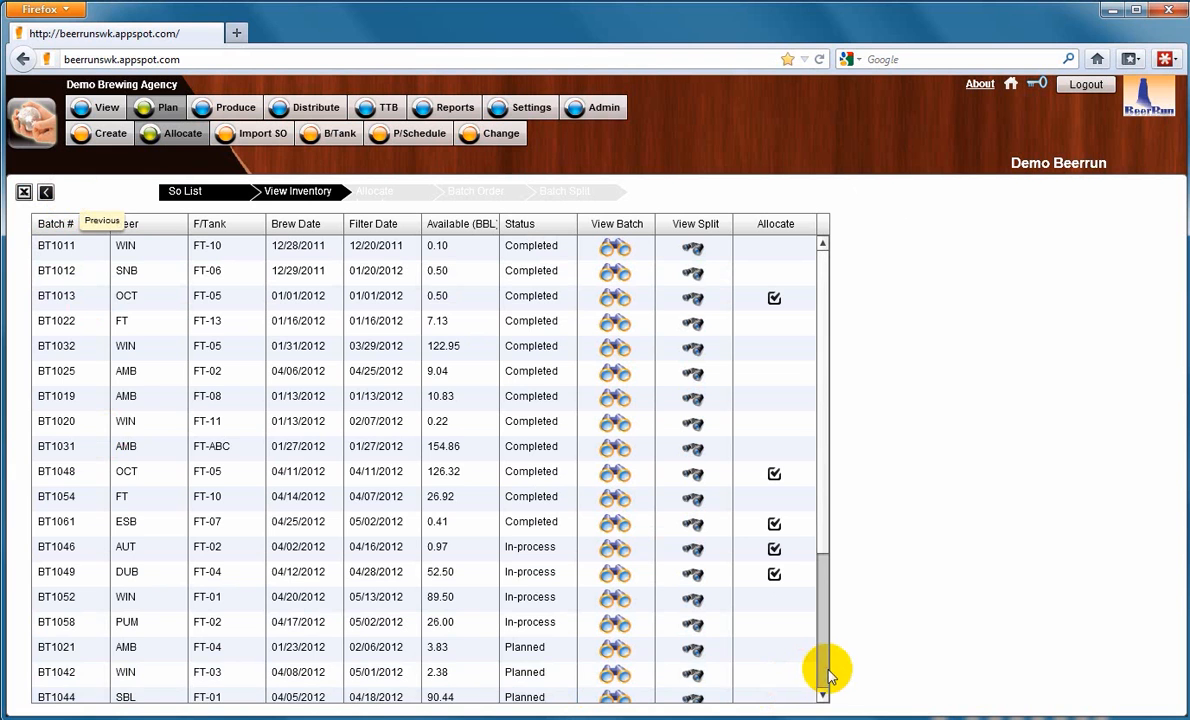
scroll(822, 683, down, 3)
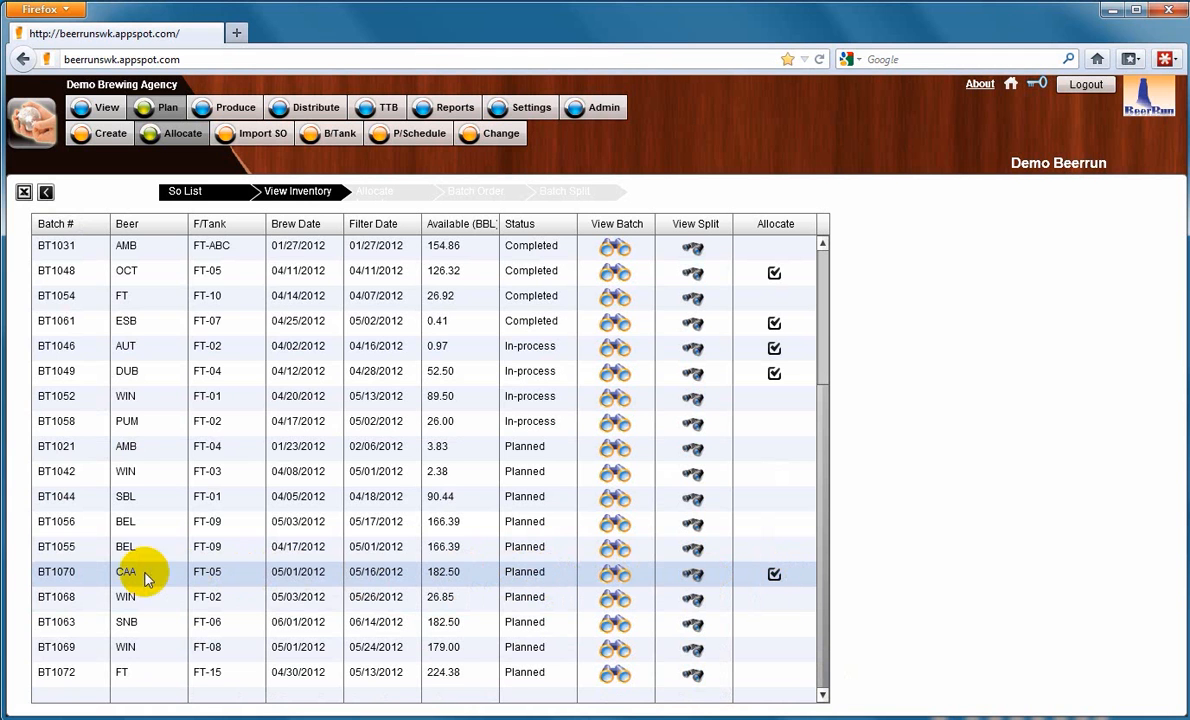
click(774, 574)
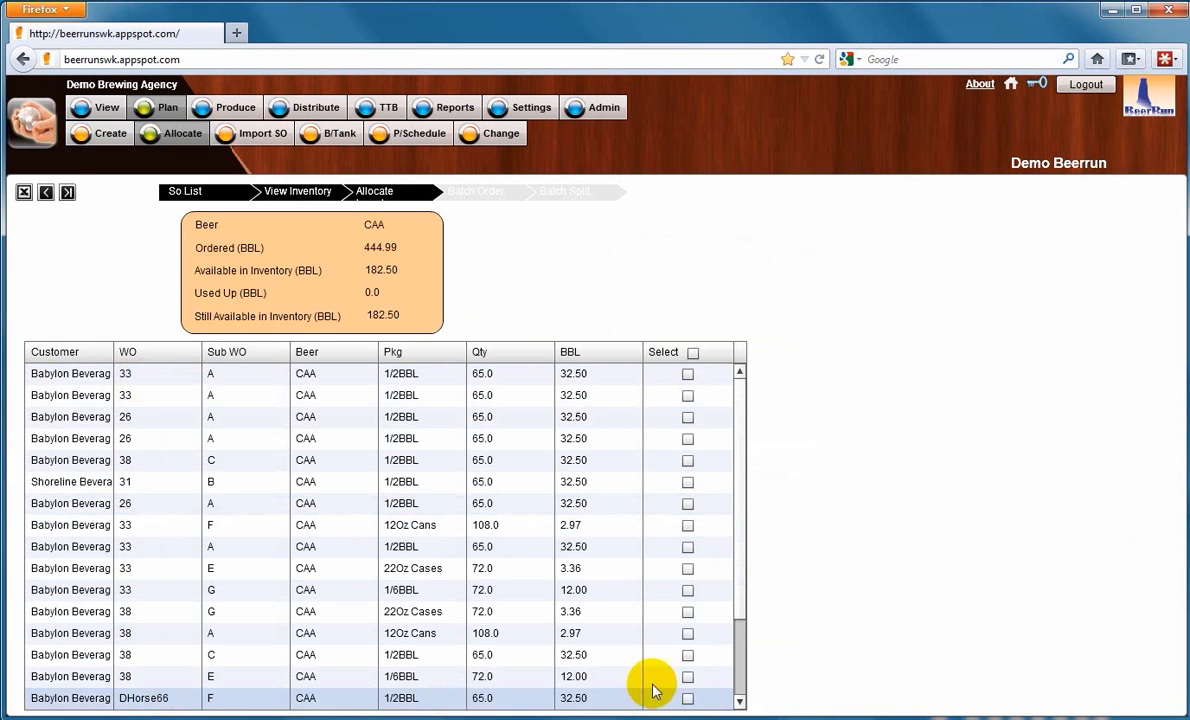
Step: Select the first five listed Babylon Beverage 1/2BBL orders for allocation to the CAA batch
scroll(739, 682, down, 2)
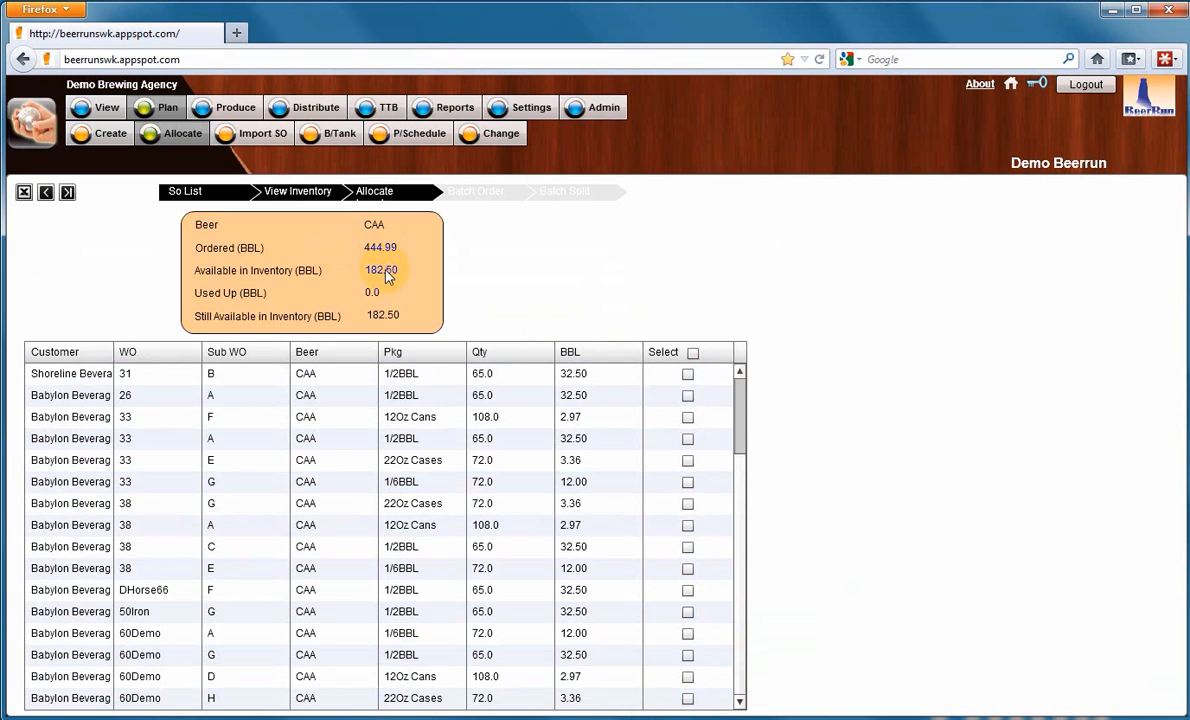
click(740, 390)
click(687, 374)
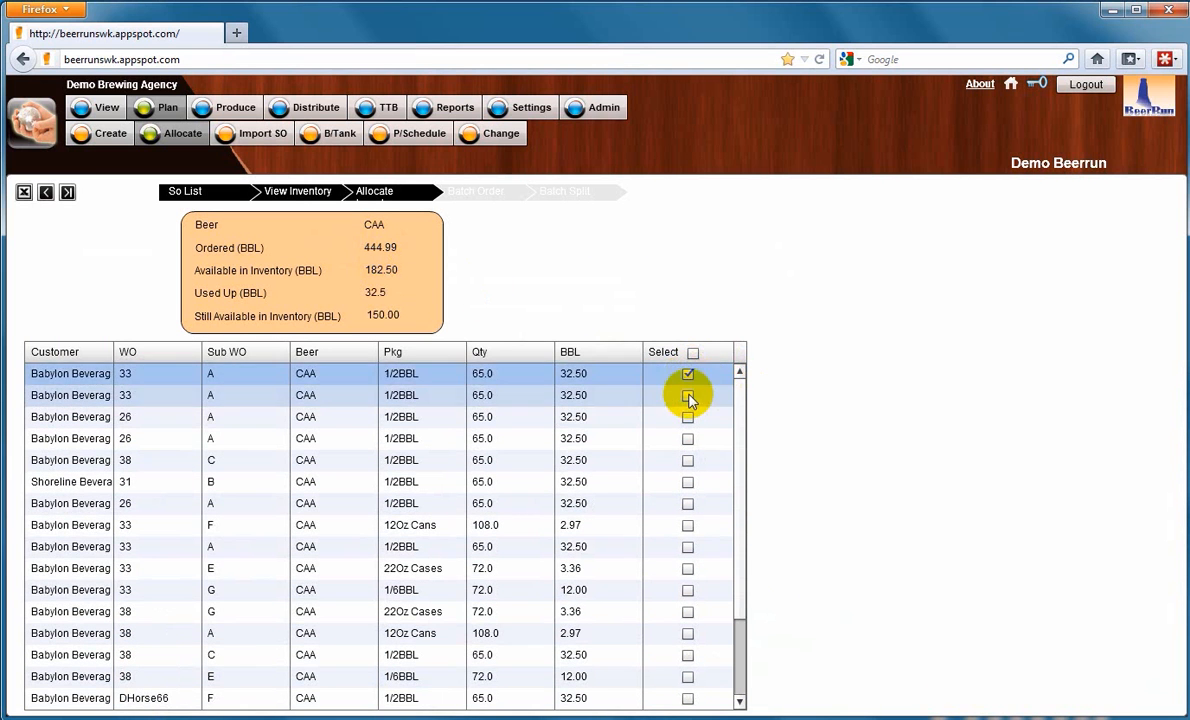
click(688, 397)
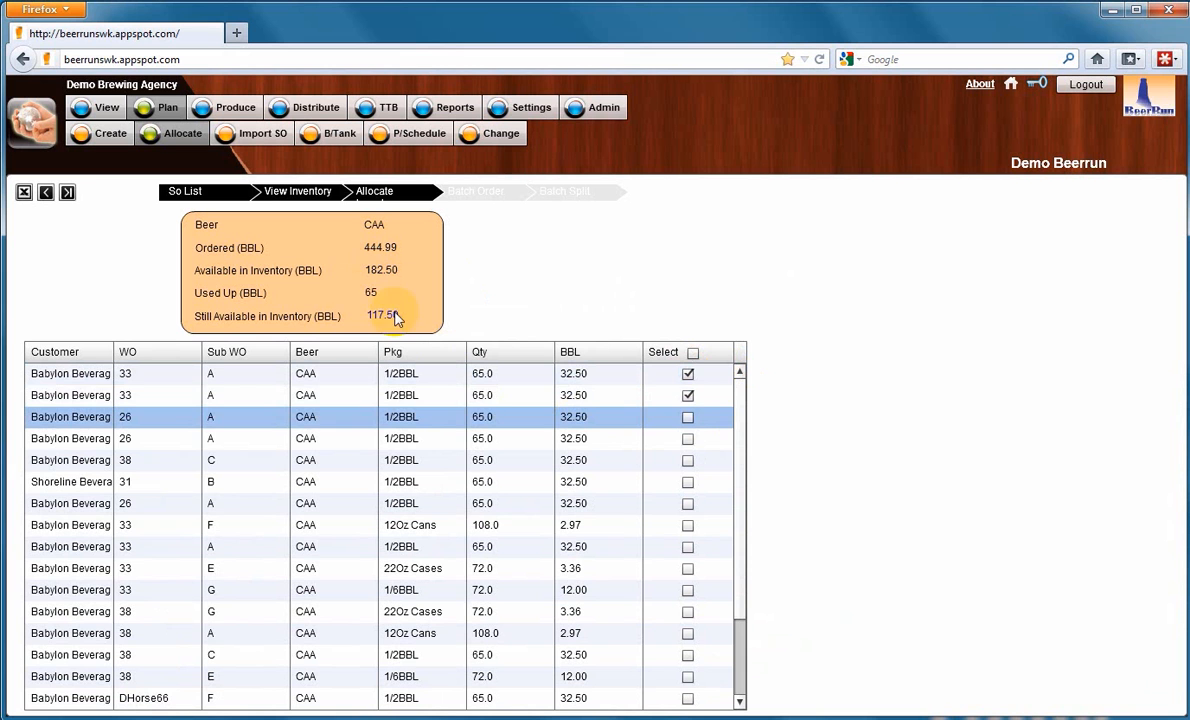
click(688, 417)
click(688, 438)
click(688, 461)
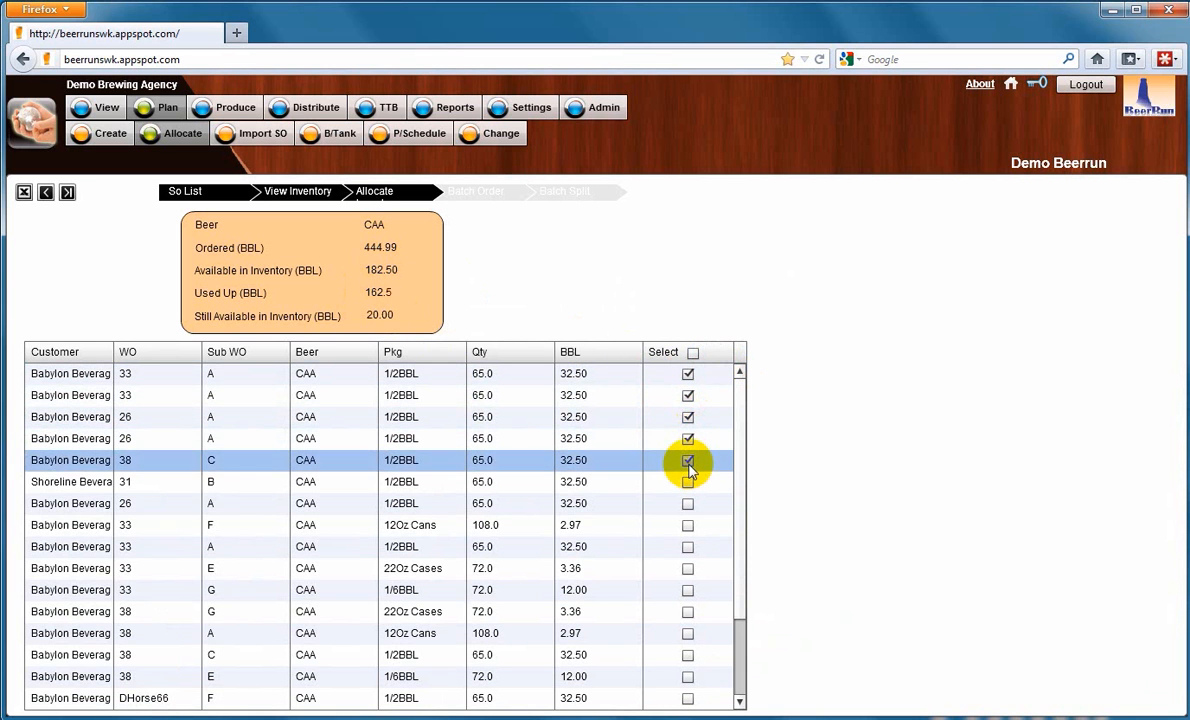
click(688, 483)
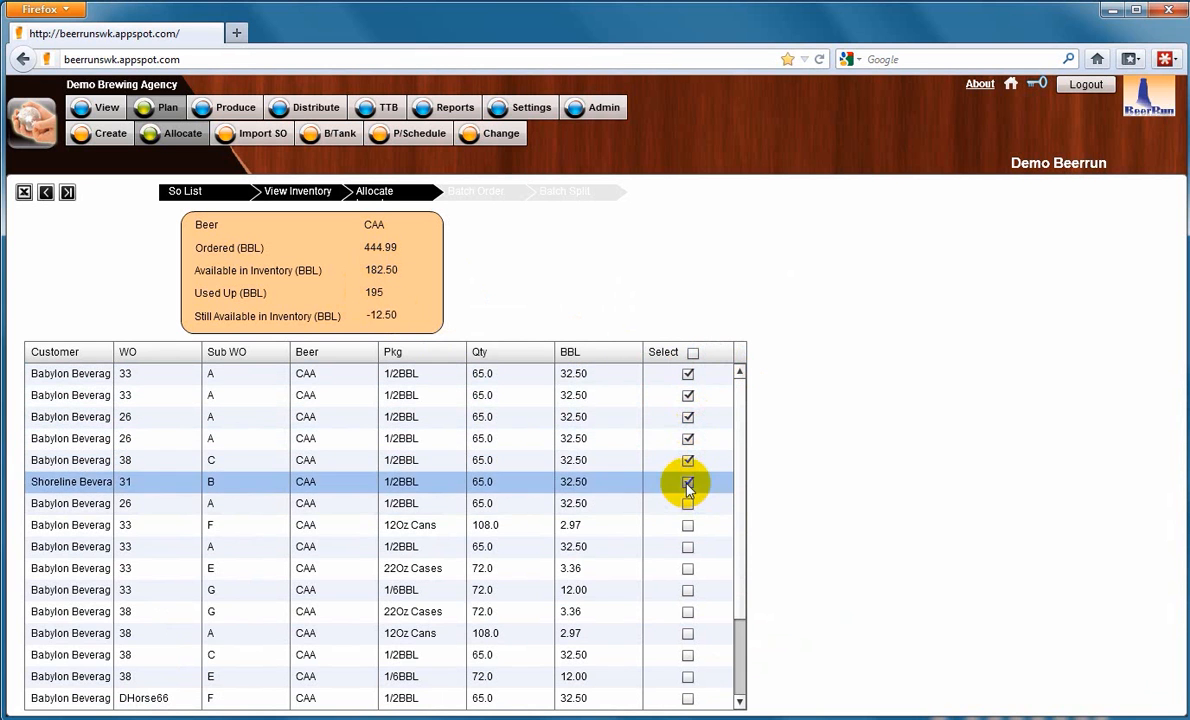
click(688, 483)
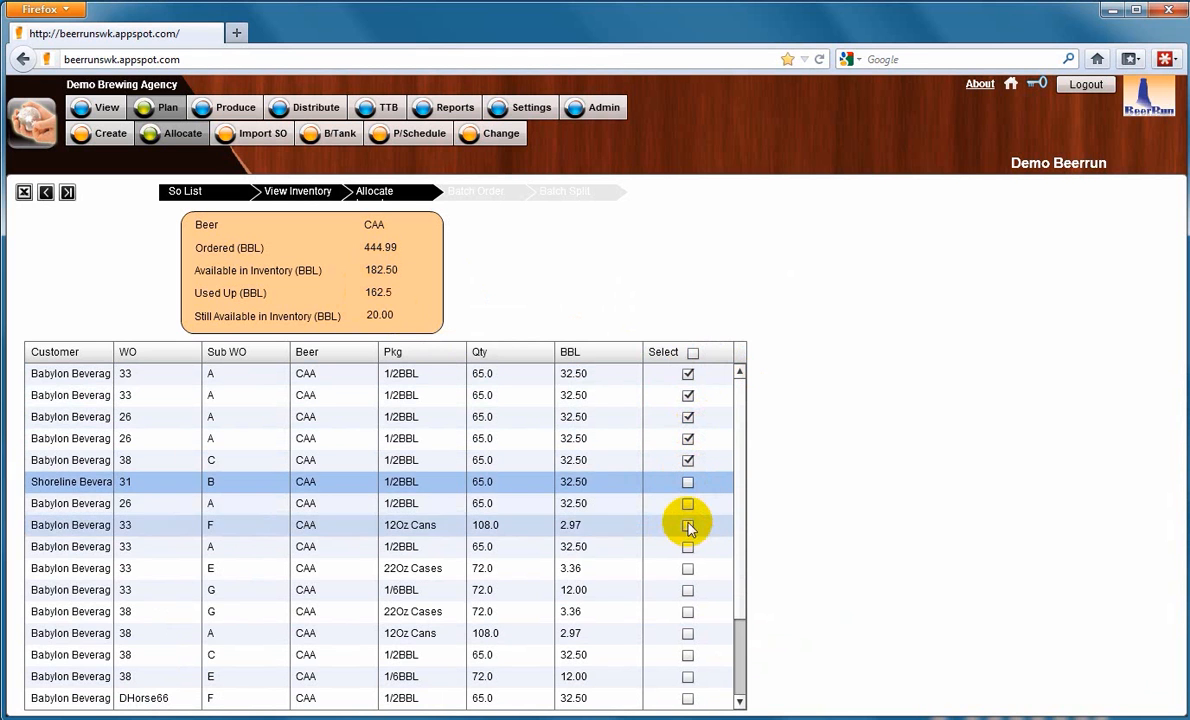
Step: Add the first listed Babylon Beverage orders for 12Oz Cans, 22Oz Cases and 1/6BBL to the CAA allocation
click(688, 526)
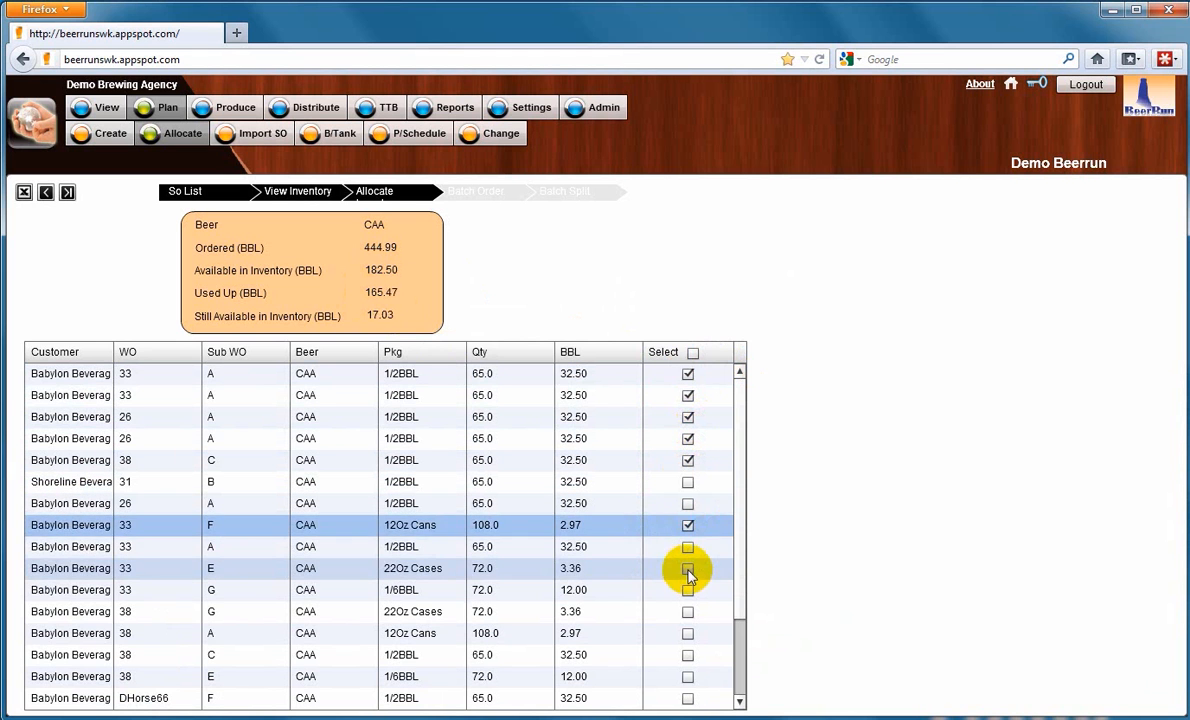
click(688, 569)
click(688, 590)
click(688, 612)
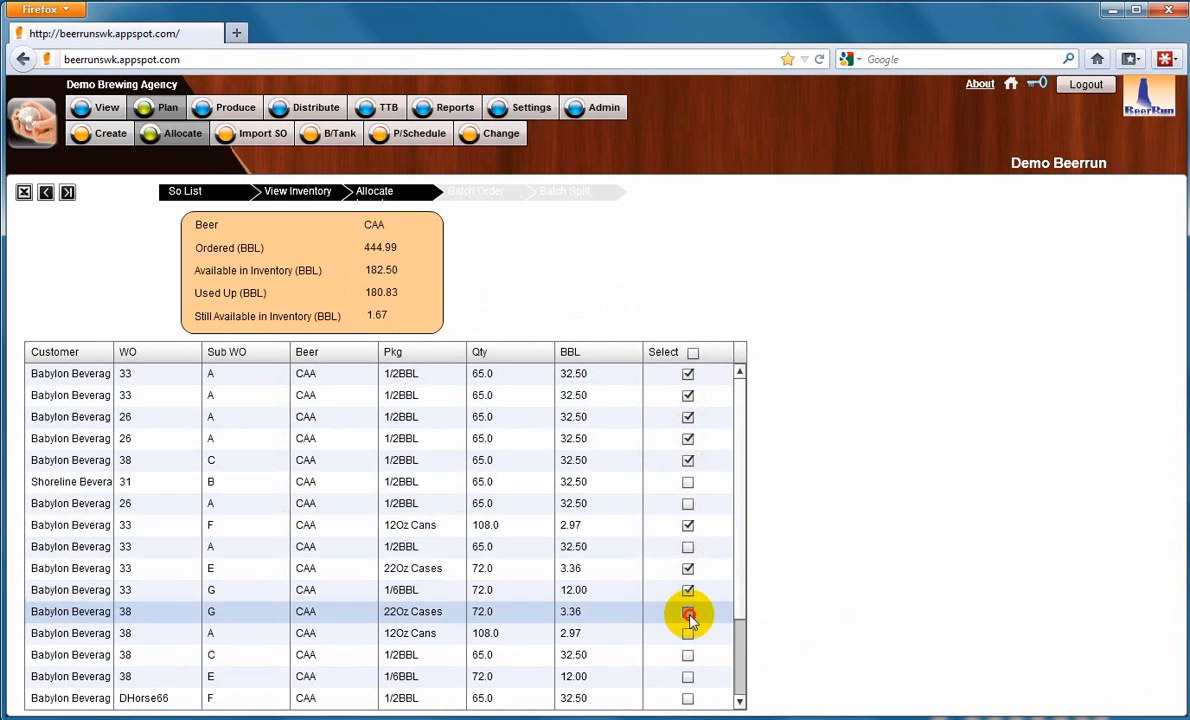
click(688, 612)
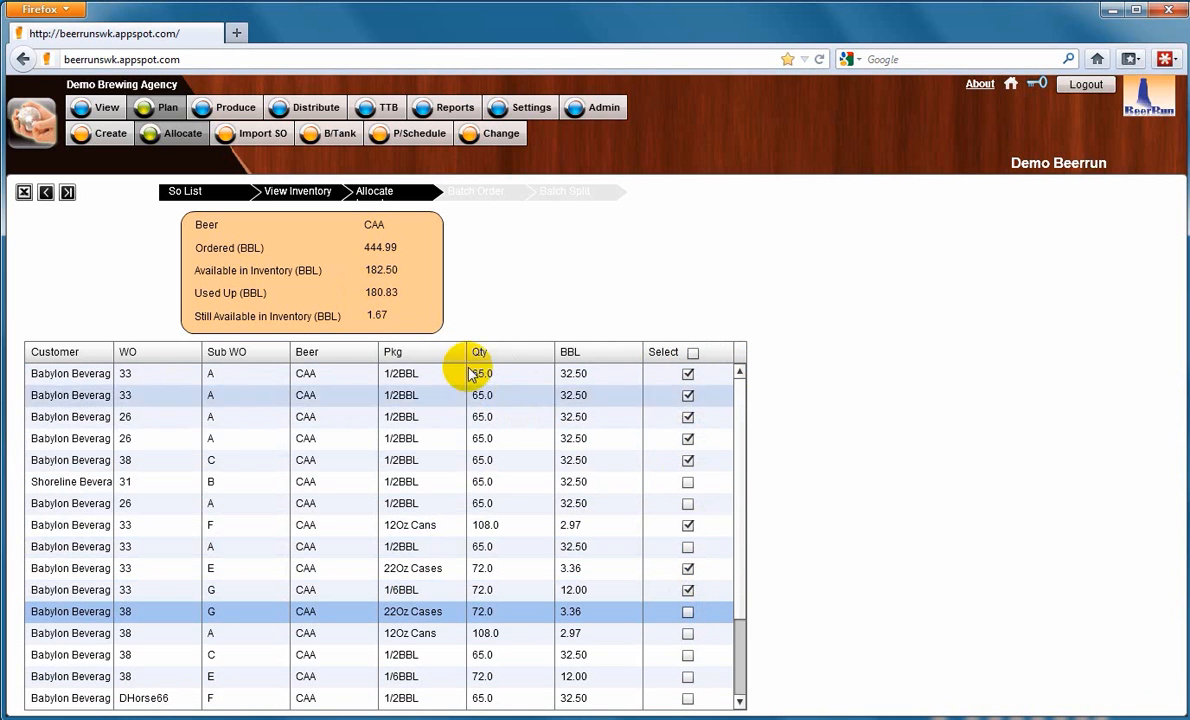
Step: Finish the CAA allocation and generate its revised batch order and batch split
click(67, 191)
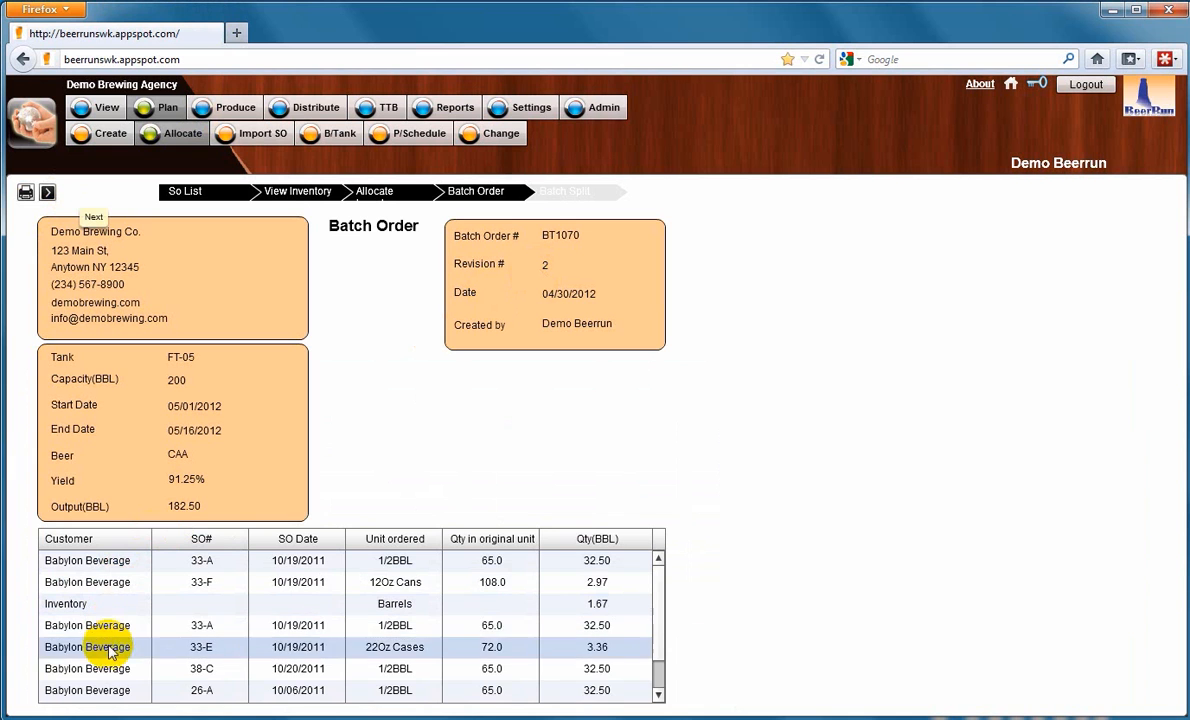
scroll(655, 678, down, 2)
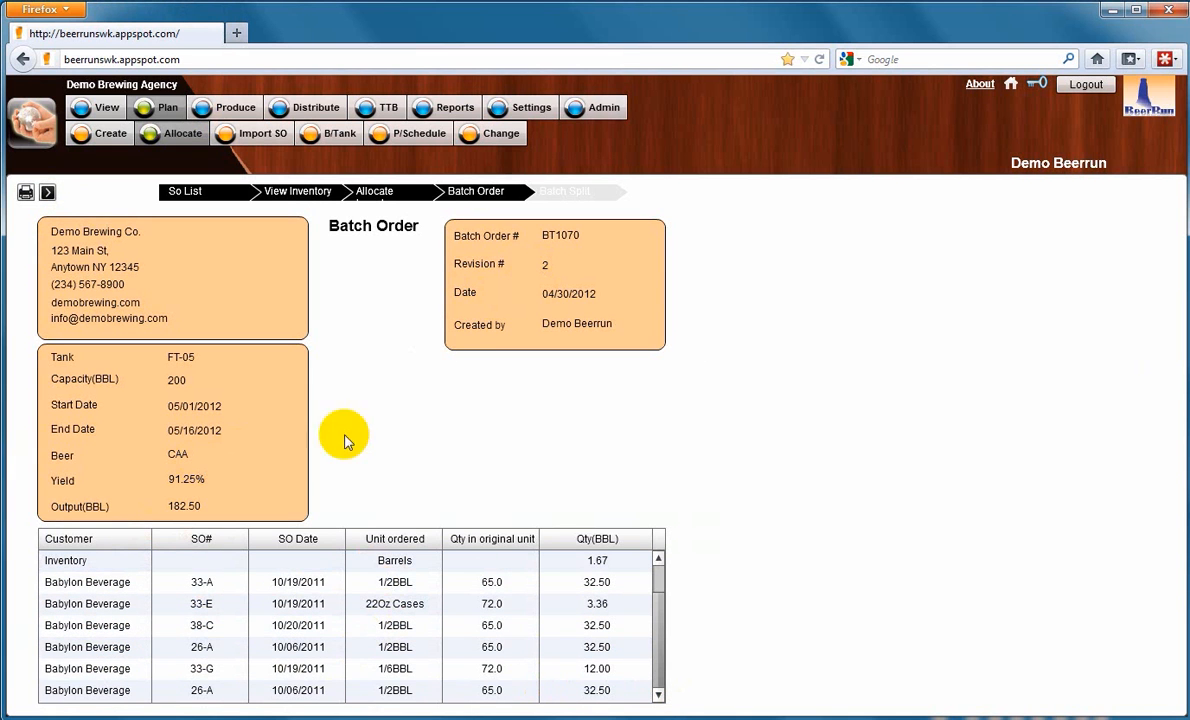
click(48, 193)
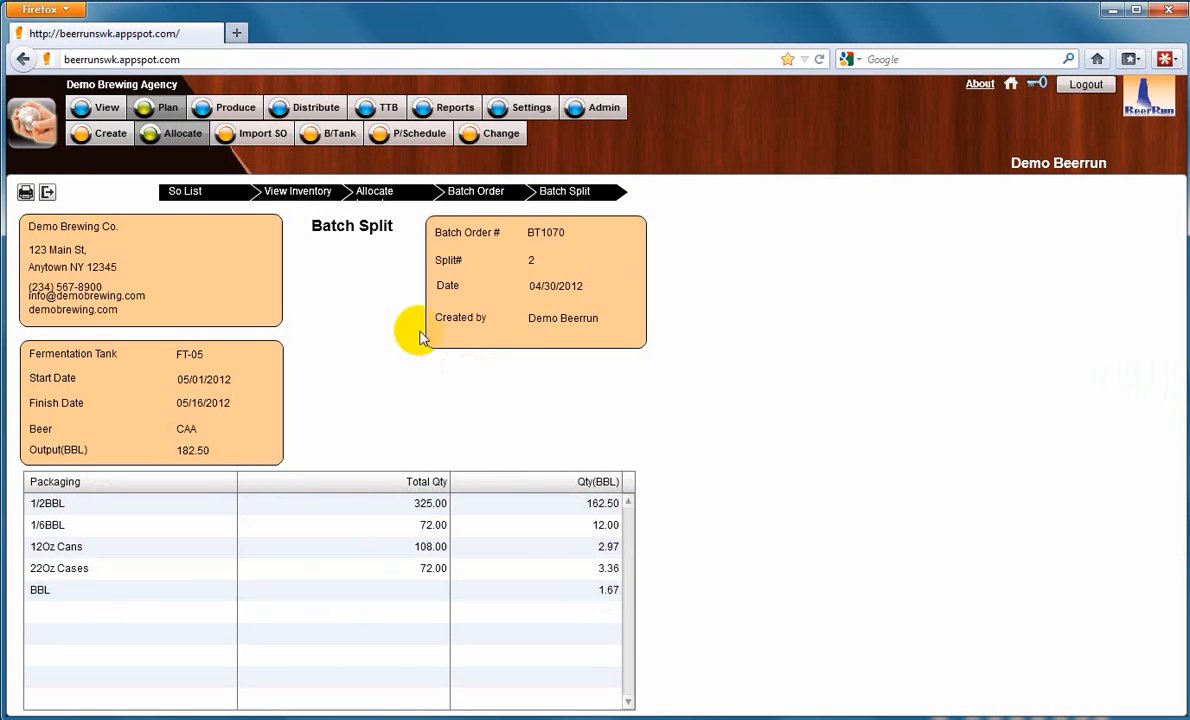
Step: Process the imported Atlantic Distributors sales order dated 03/01/2012, then save and post it
click(246, 140)
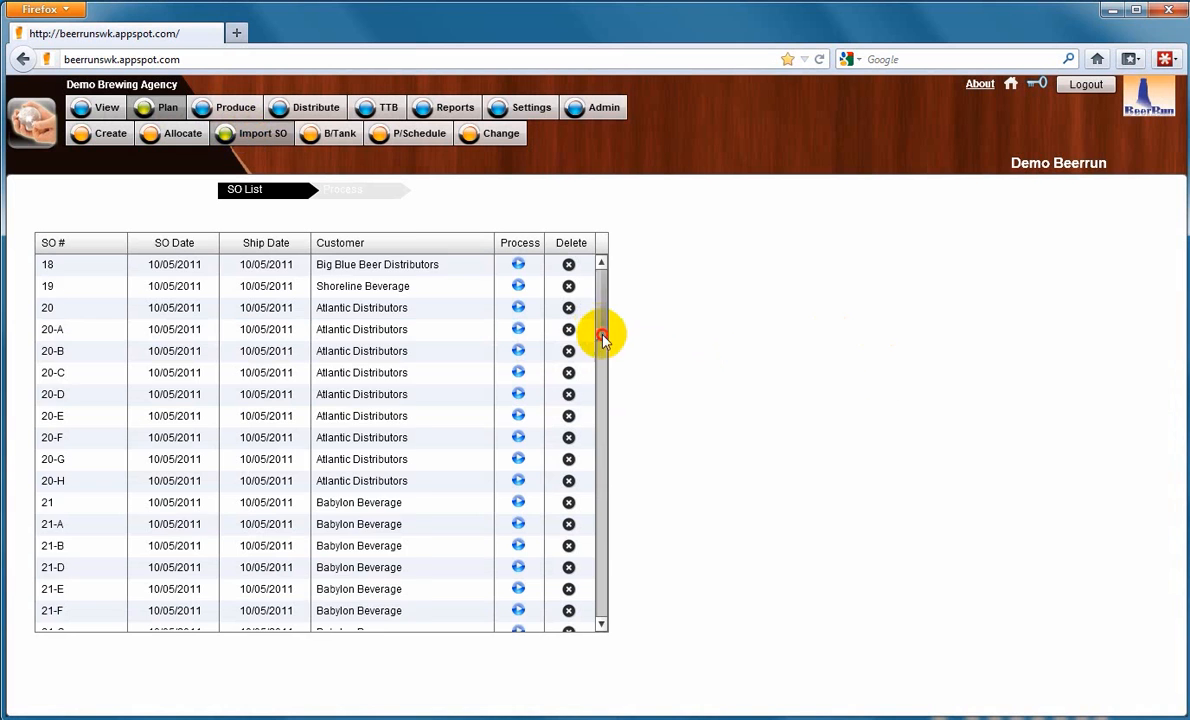
drag(601, 340, 606, 624)
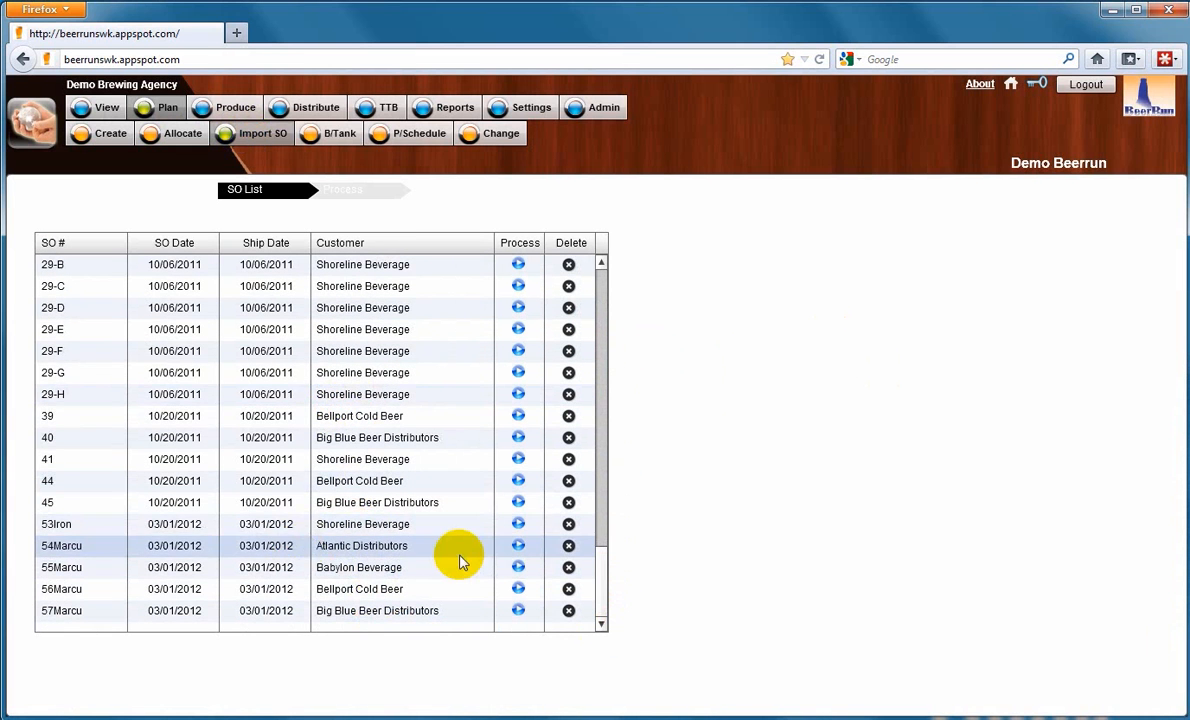
click(518, 547)
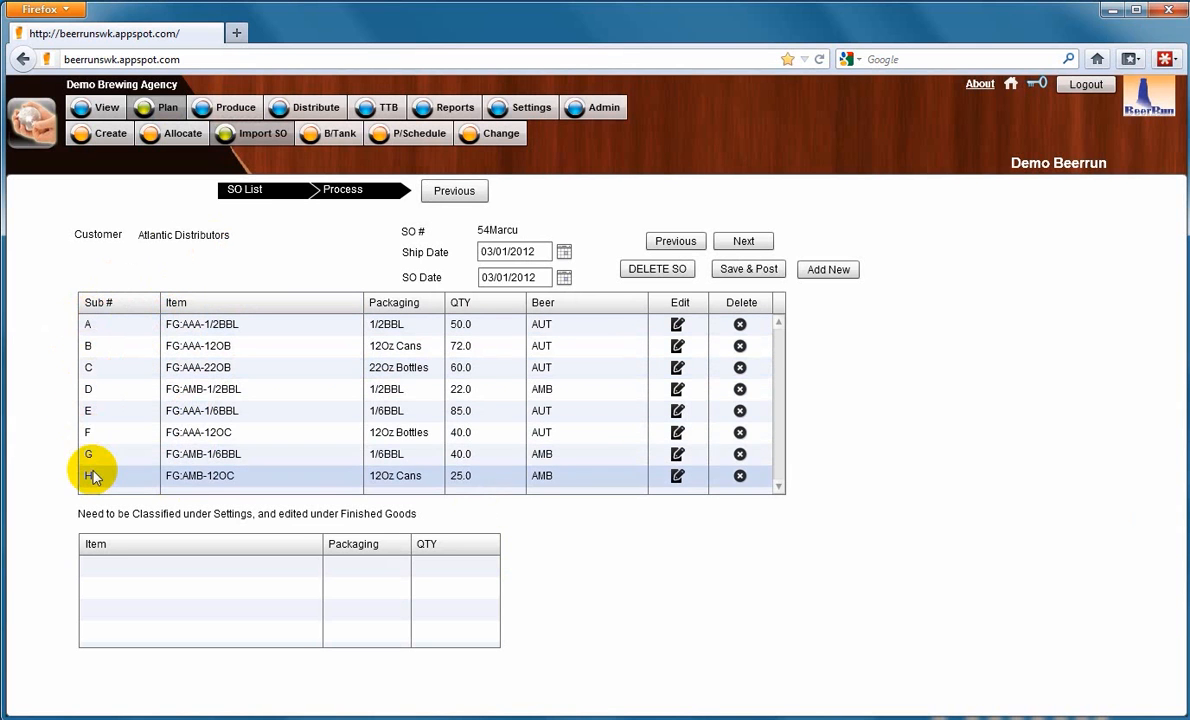
click(735, 271)
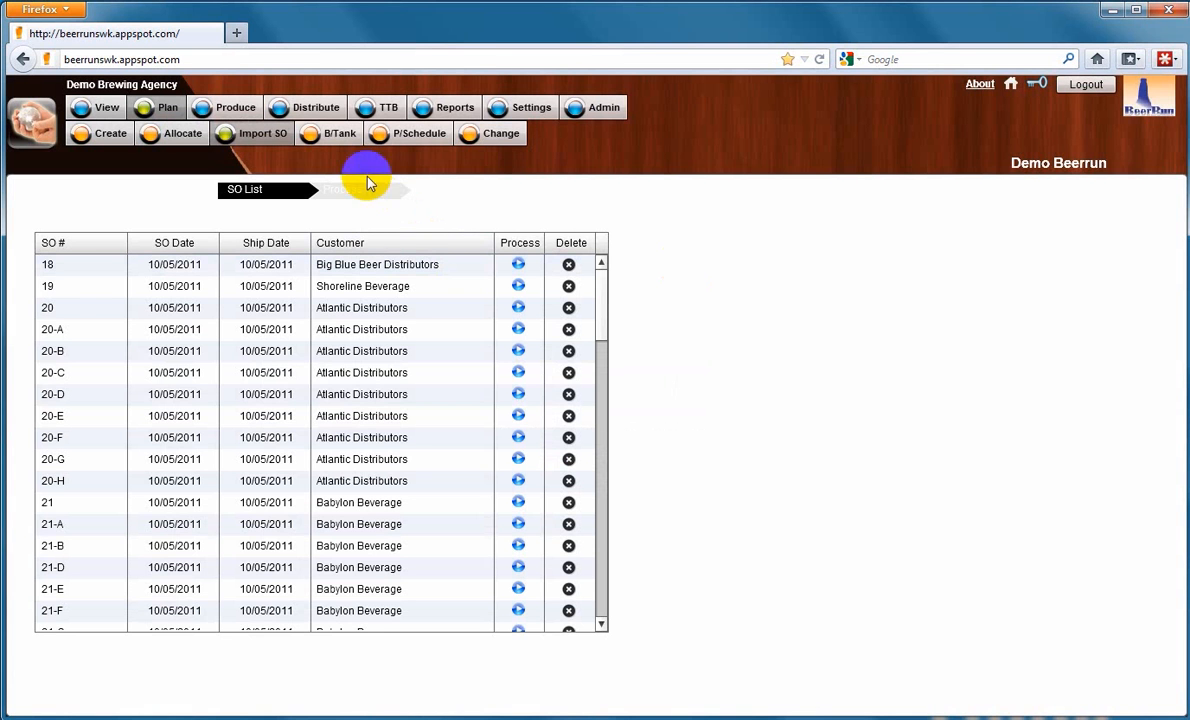
Step: Assign the CAA batch in fermentation tank FT-05 to bright tank BT02 with its full volume of 182.50 BBL
click(340, 136)
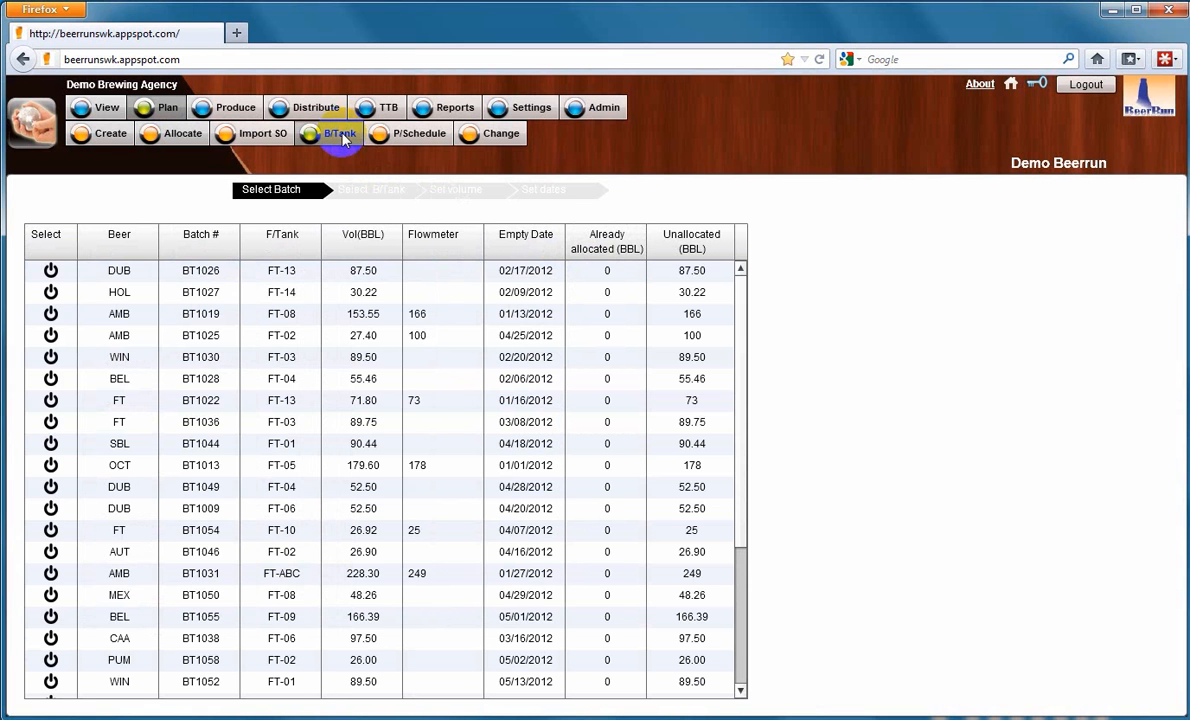
drag(744, 452, 746, 627)
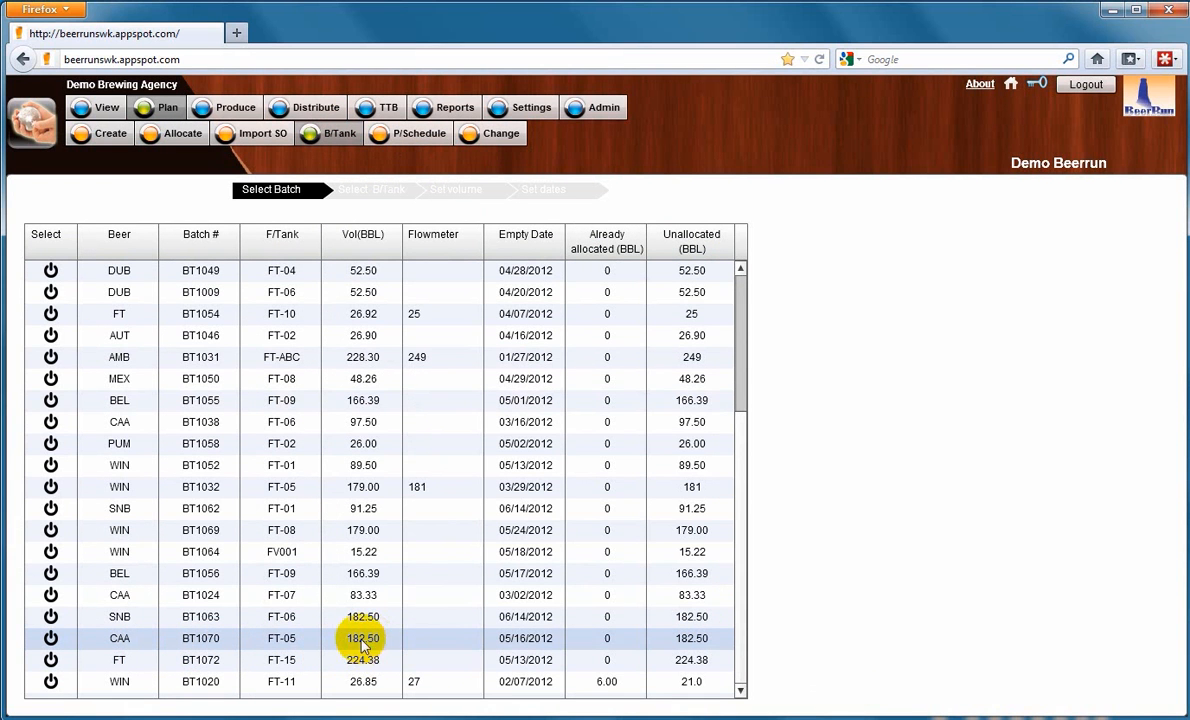
click(52, 640)
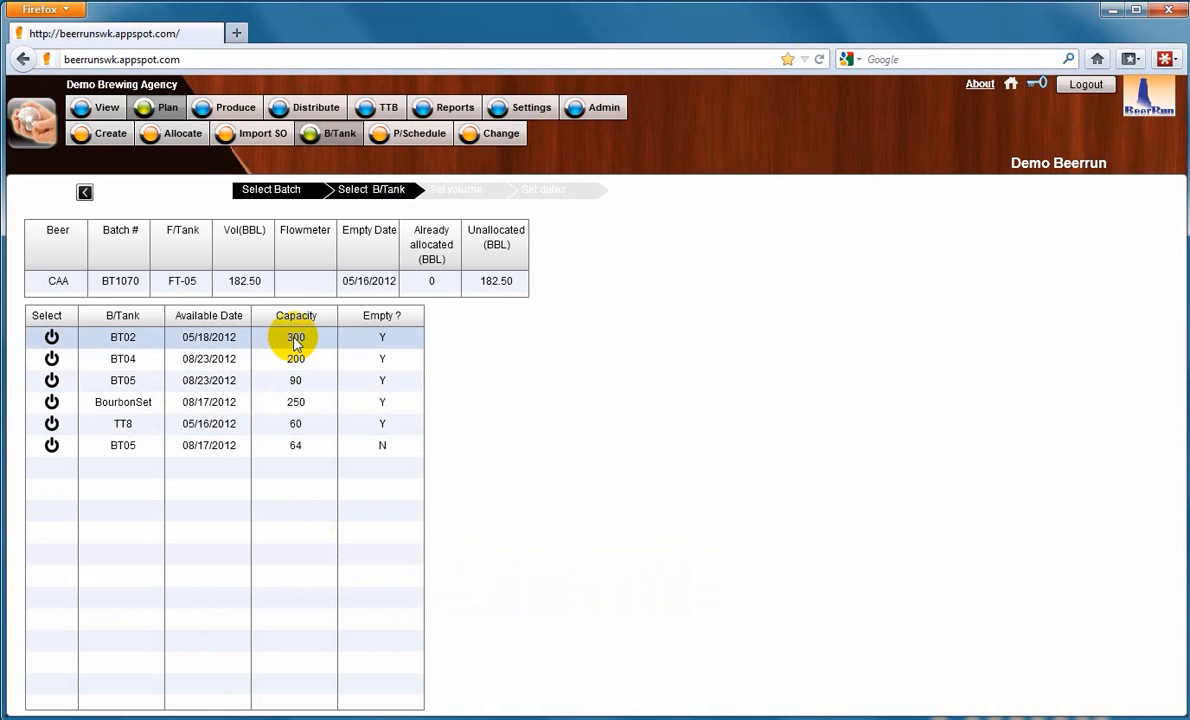
click(52, 338)
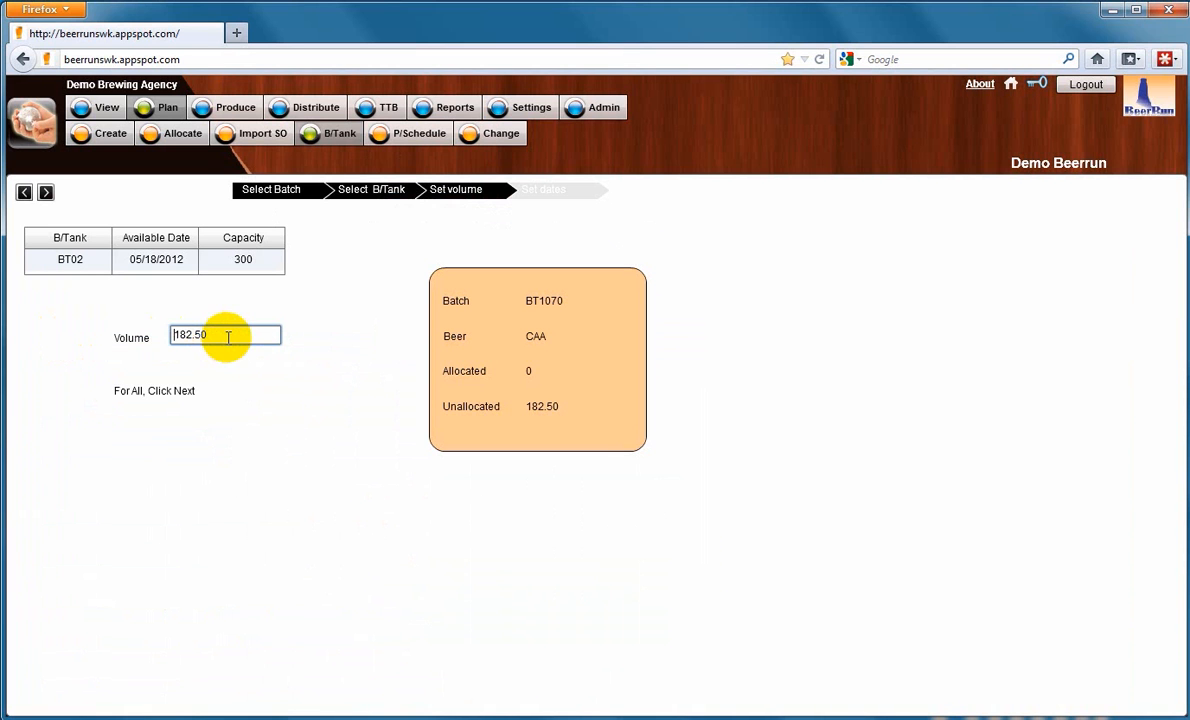
click(45, 195)
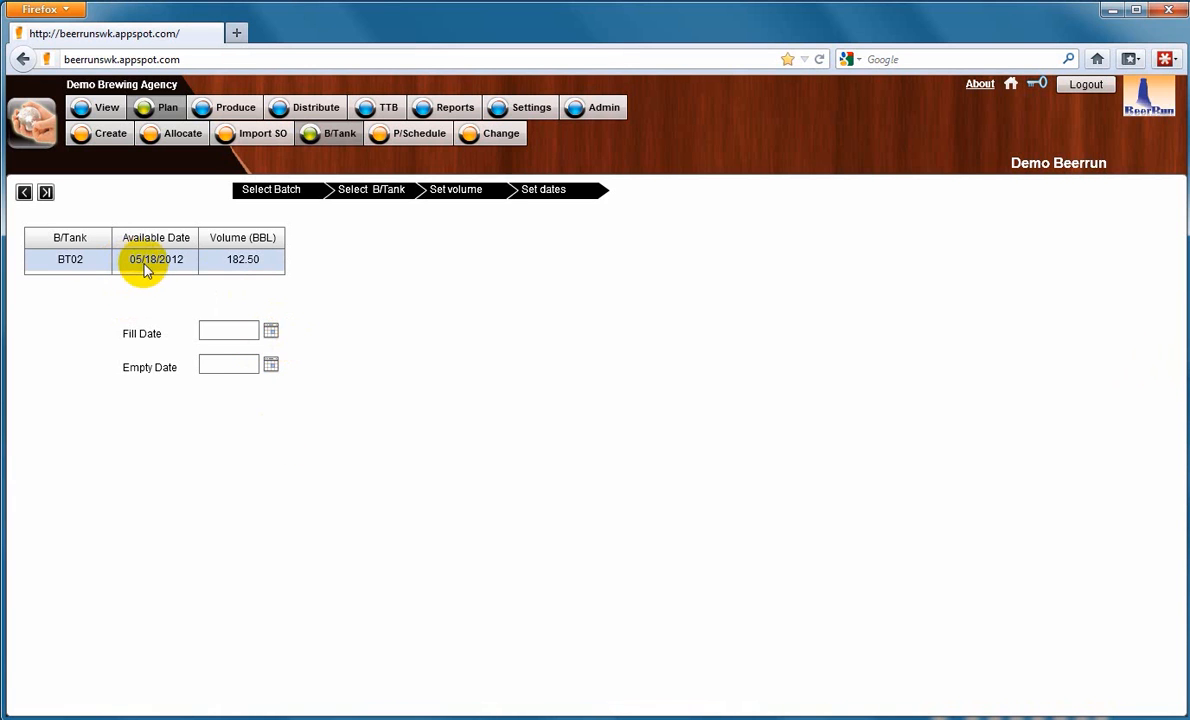
Step: Set the bright tank's fill date to 05/18/2012 and empty date to 05/19/2012, and complete the assignment
click(271, 330)
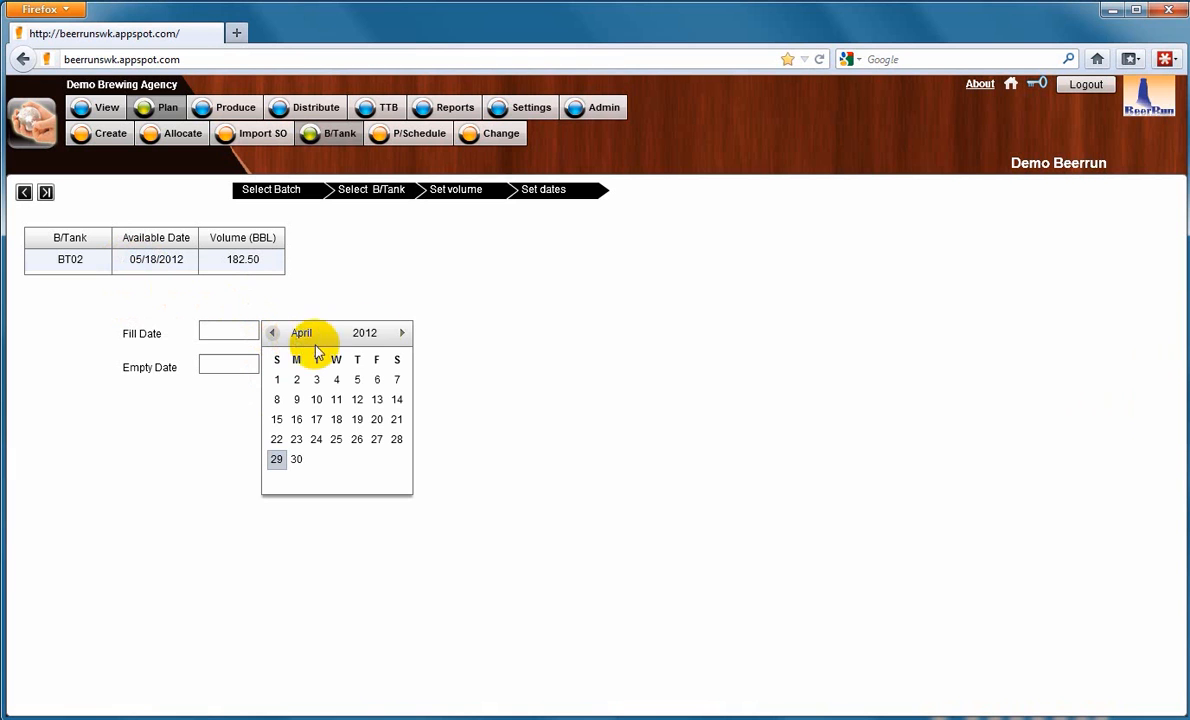
click(402, 333)
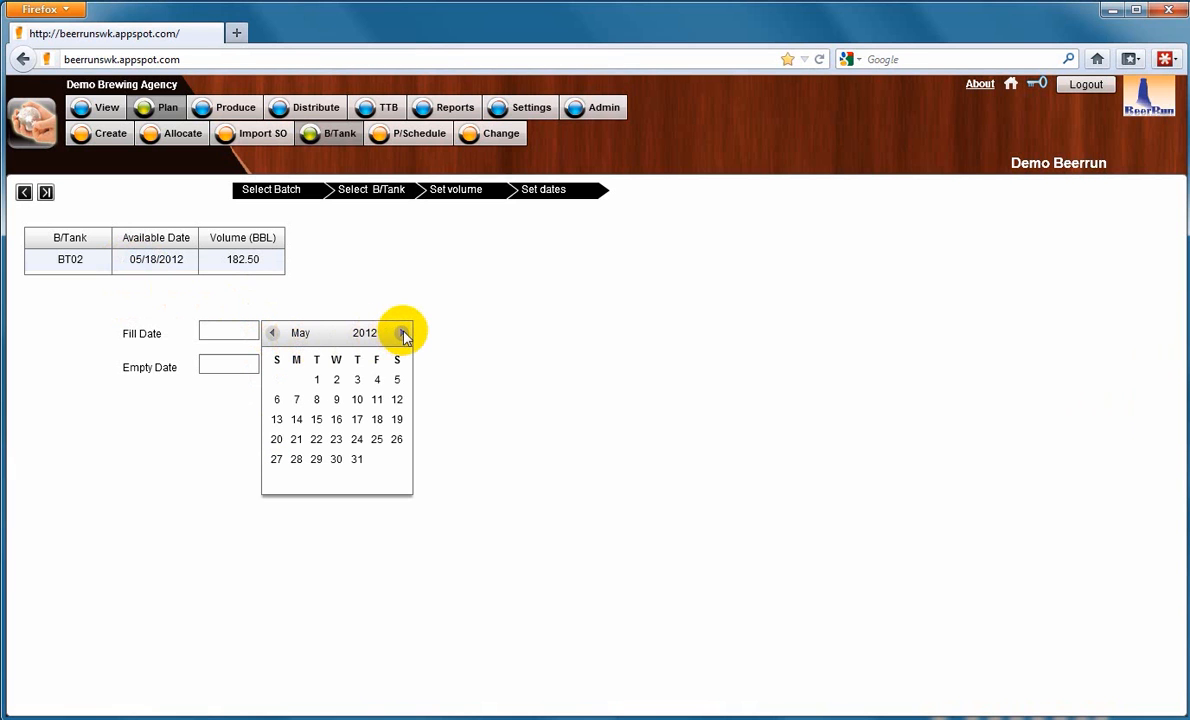
click(378, 421)
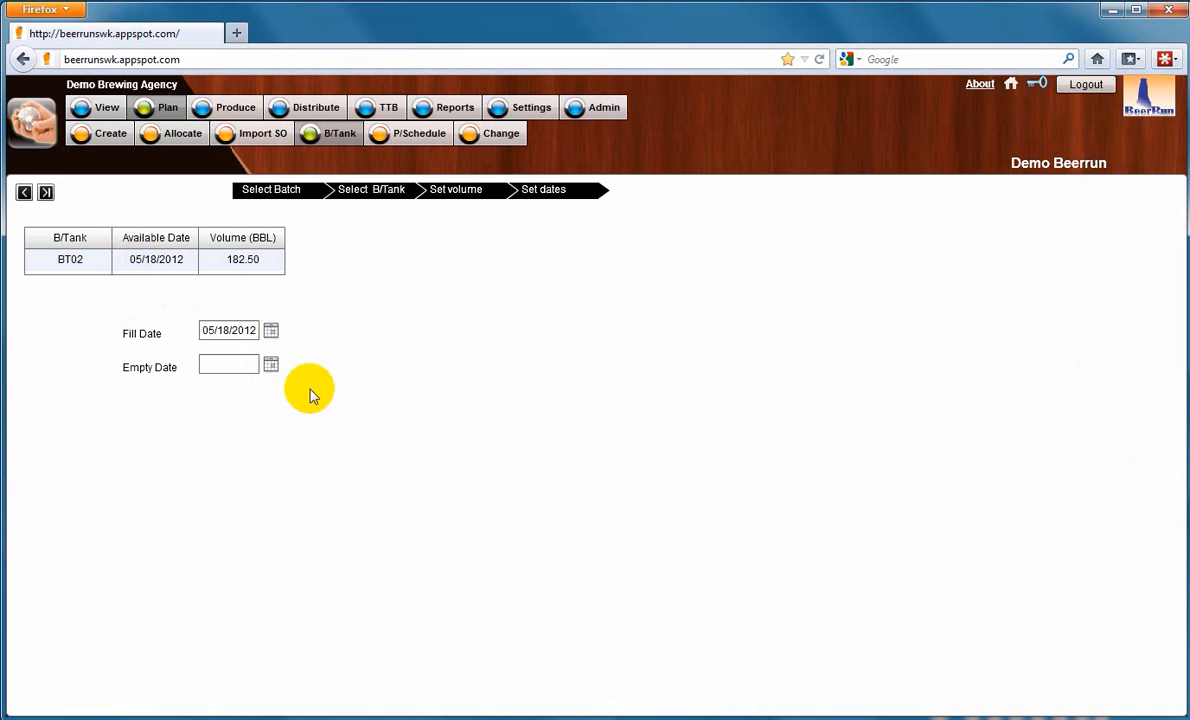
click(271, 366)
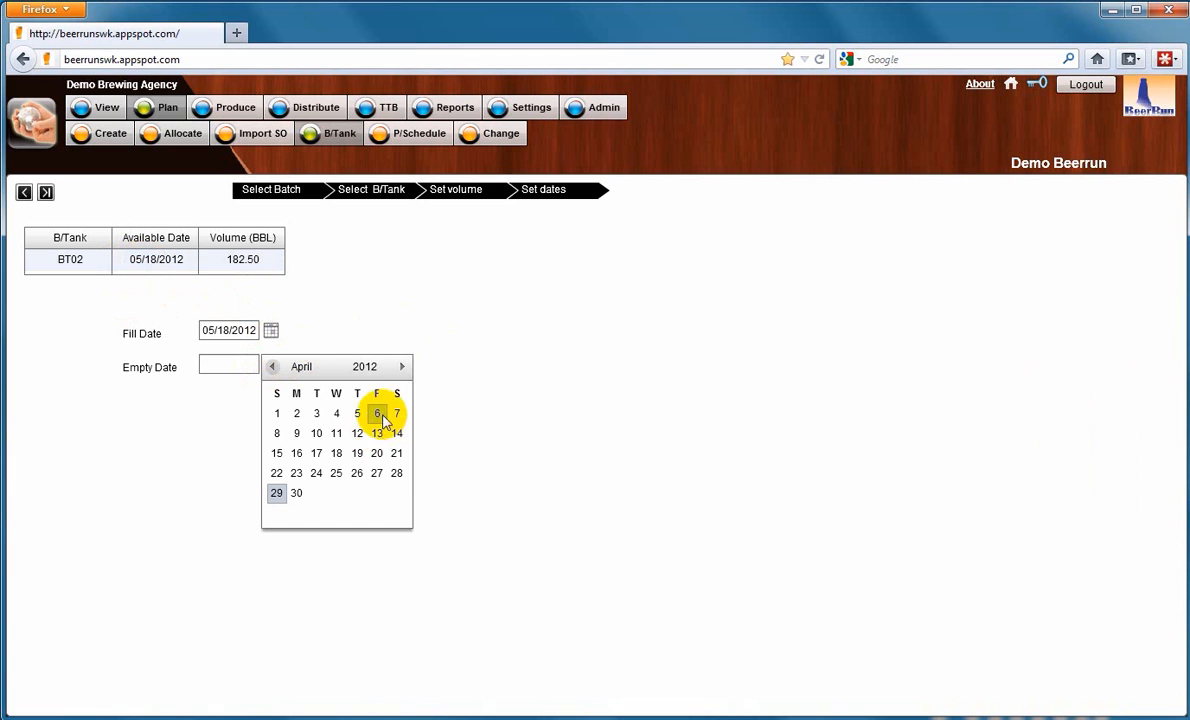
click(402, 366)
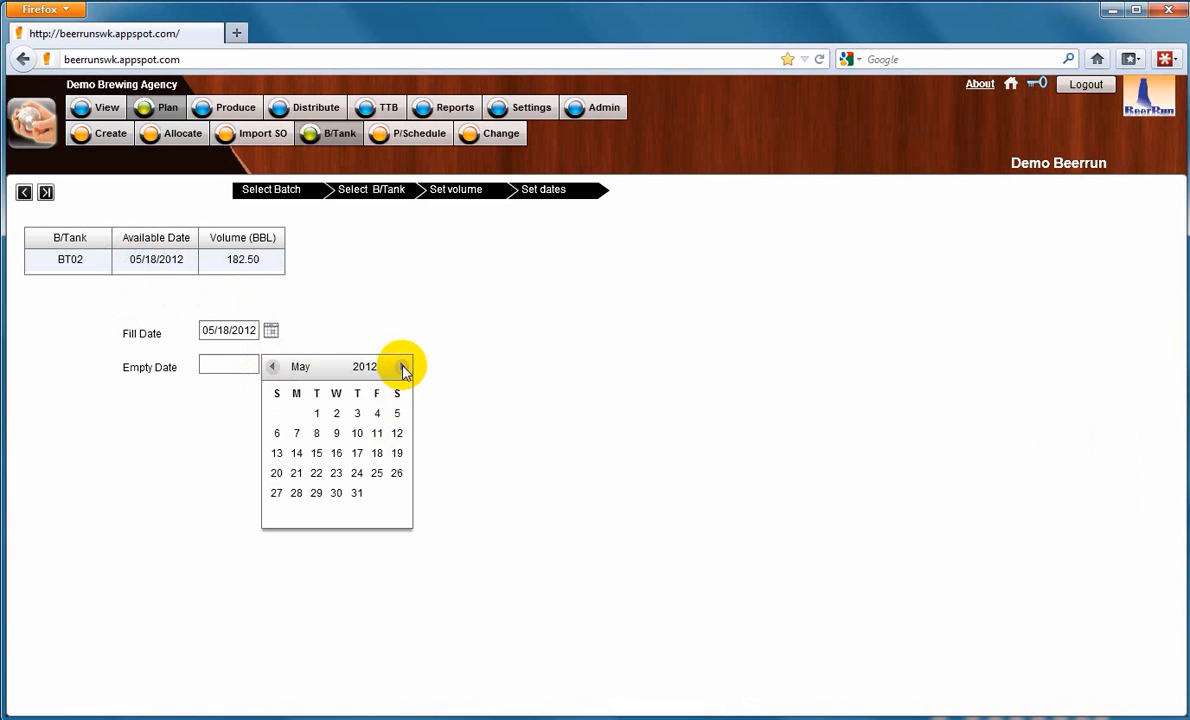
click(398, 453)
click(46, 193)
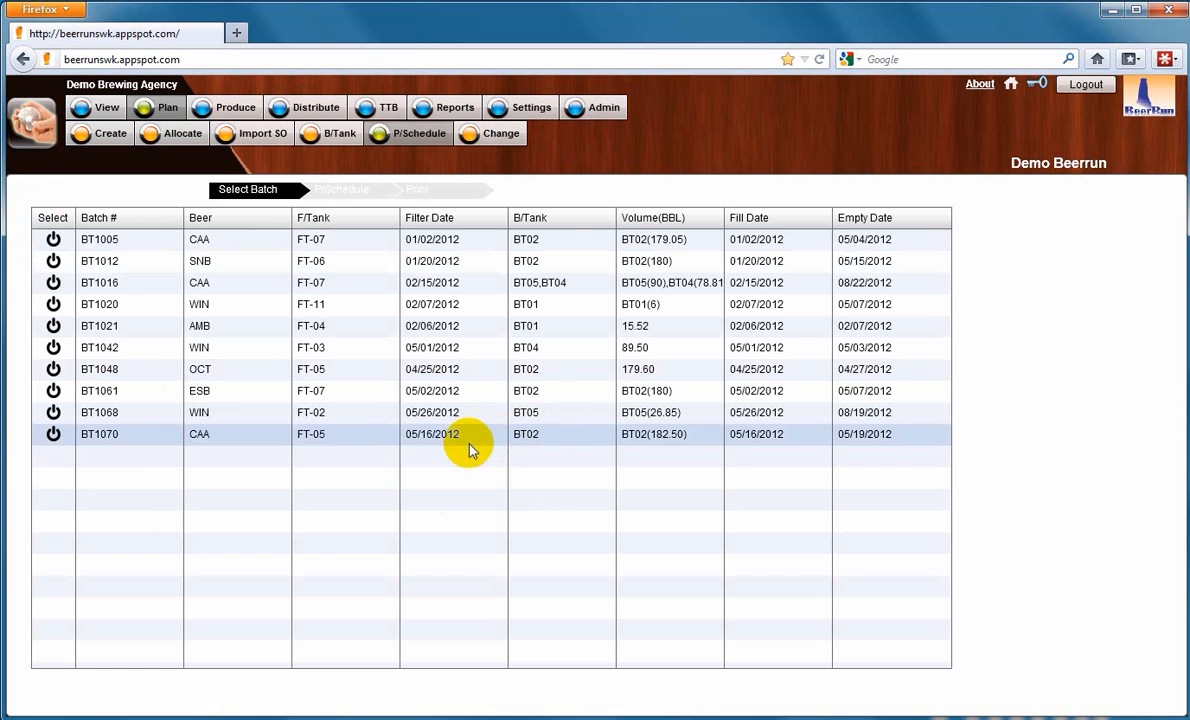
Step: Schedule packing 150 1/2BBL, 20 1/6BBL and 70 12Oz Cans of the CAA batch in FT-05 on 05/18/2012, and generate the packing schedule
click(54, 436)
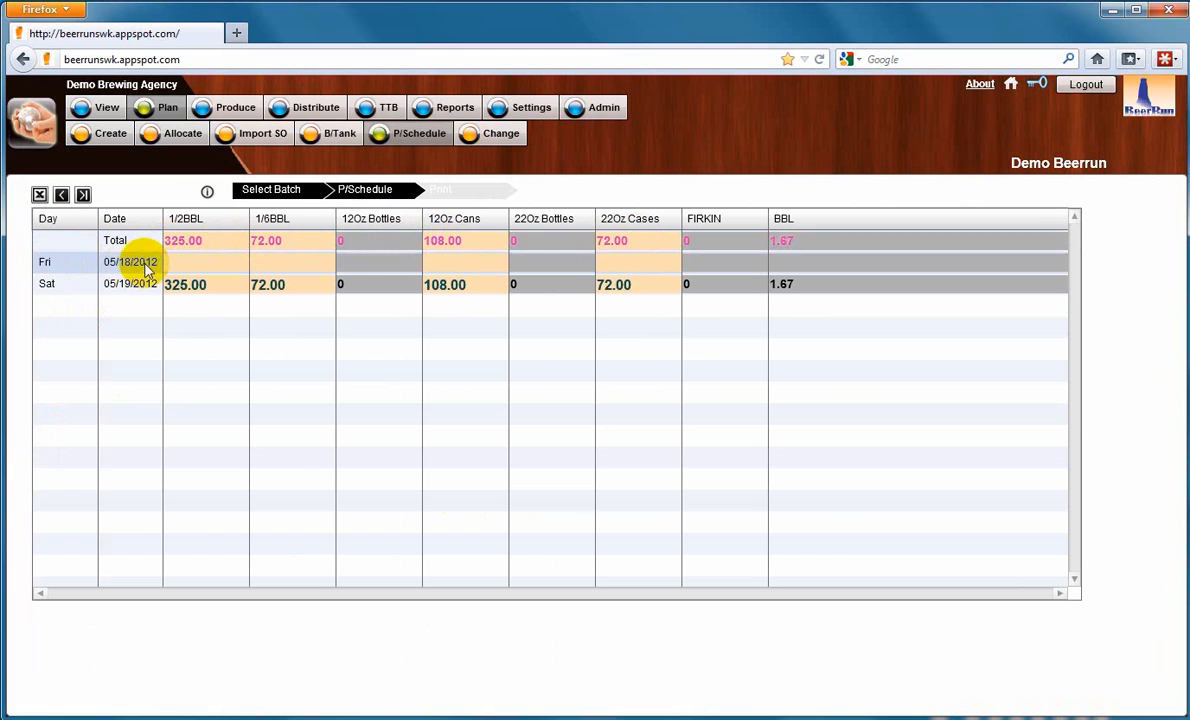
click(178, 263)
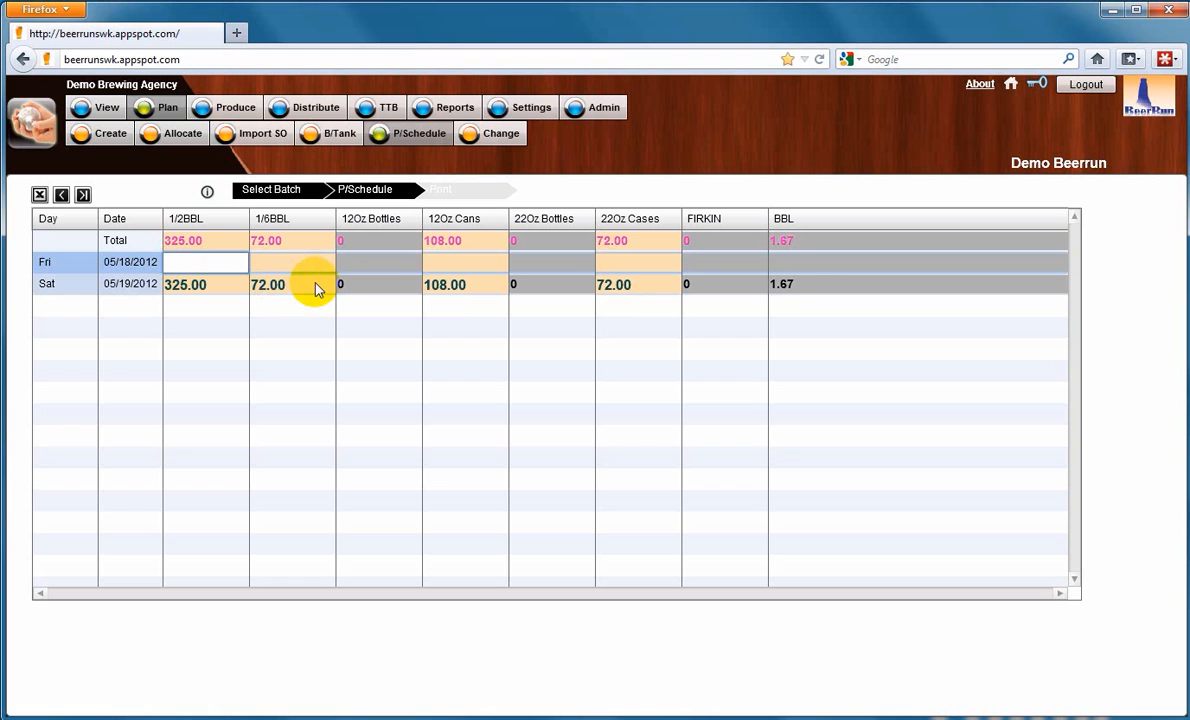
text(150)
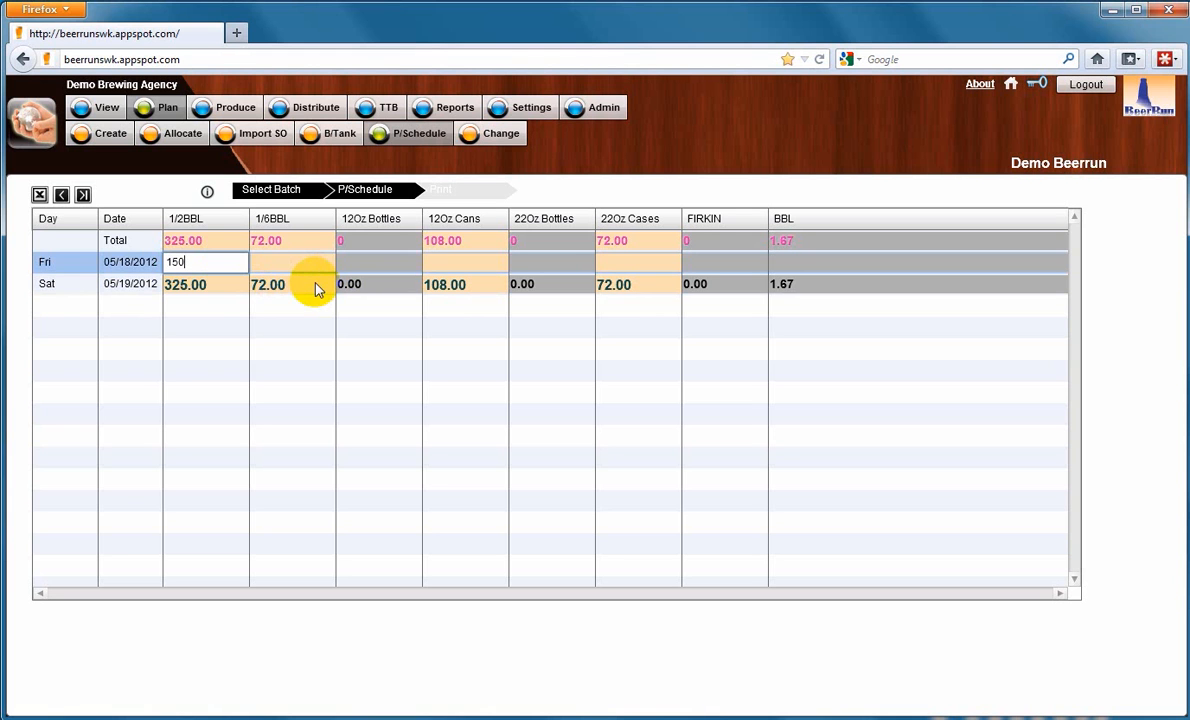
key(Tab)
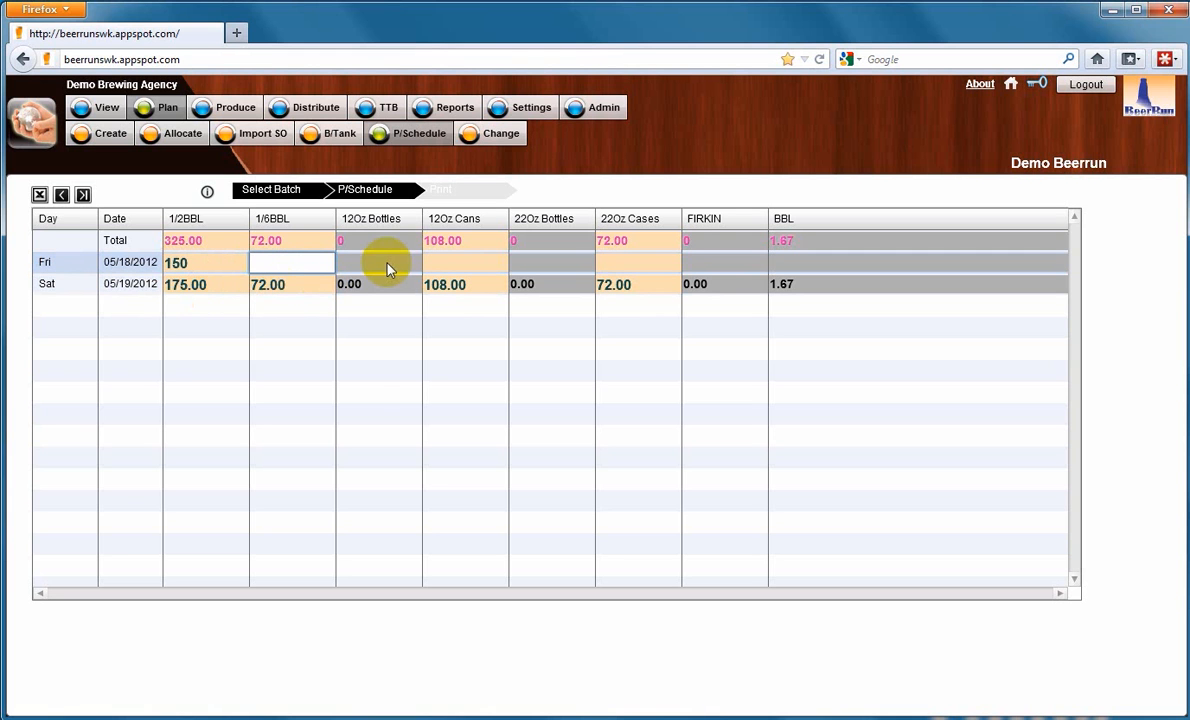
text(20)
key(Return)
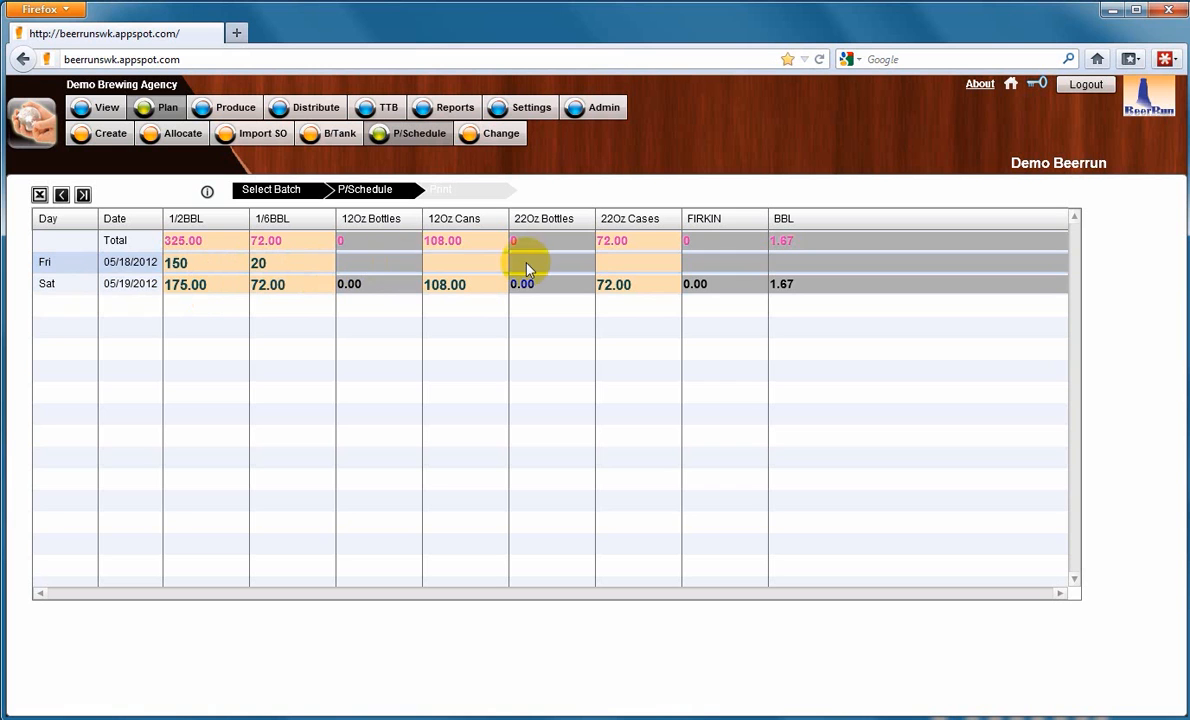
click(446, 262)
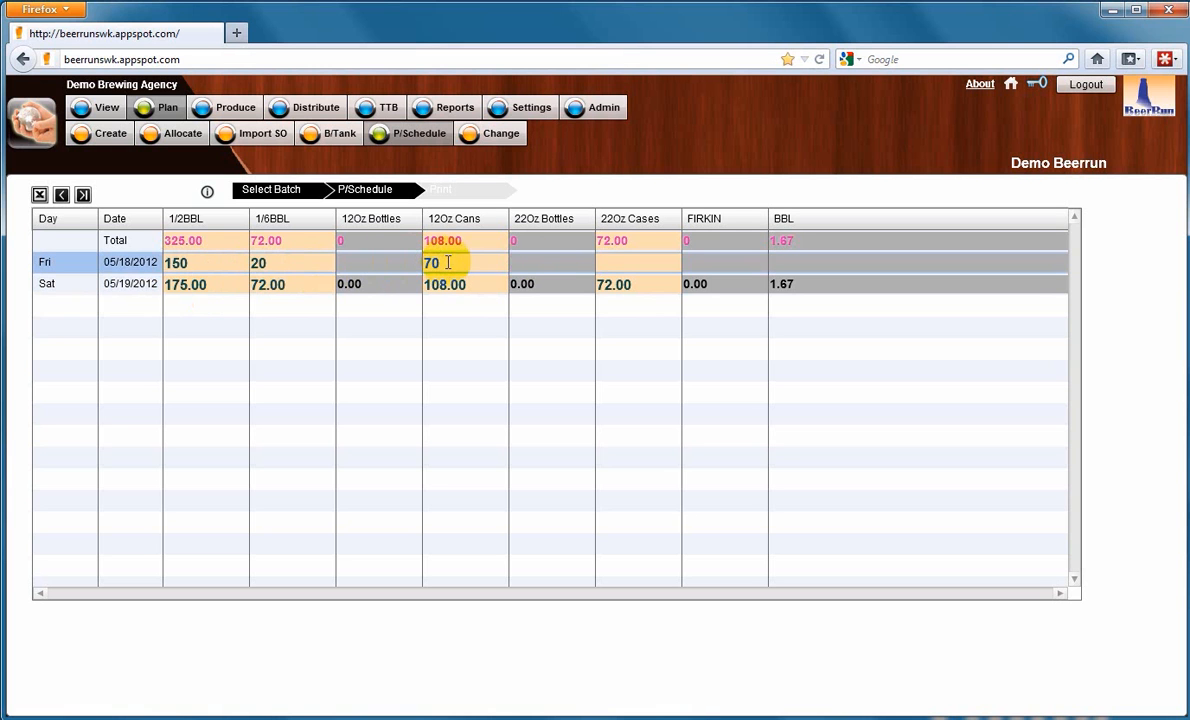
key(Return)
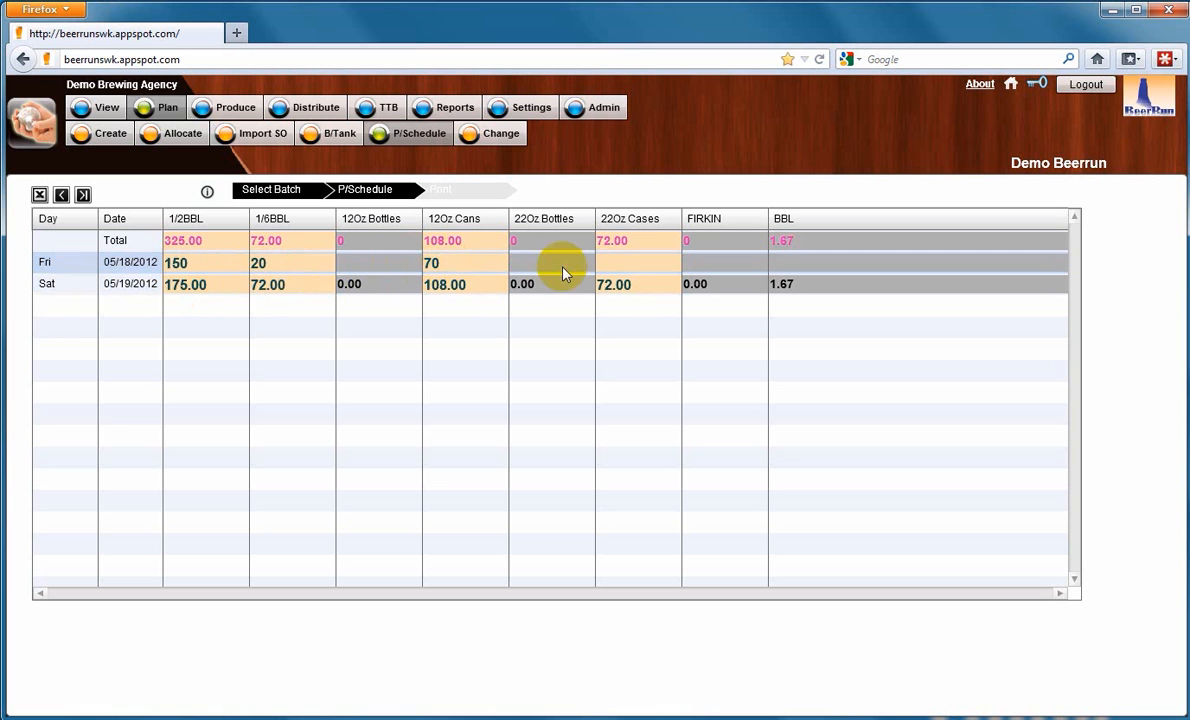
click(82, 196)
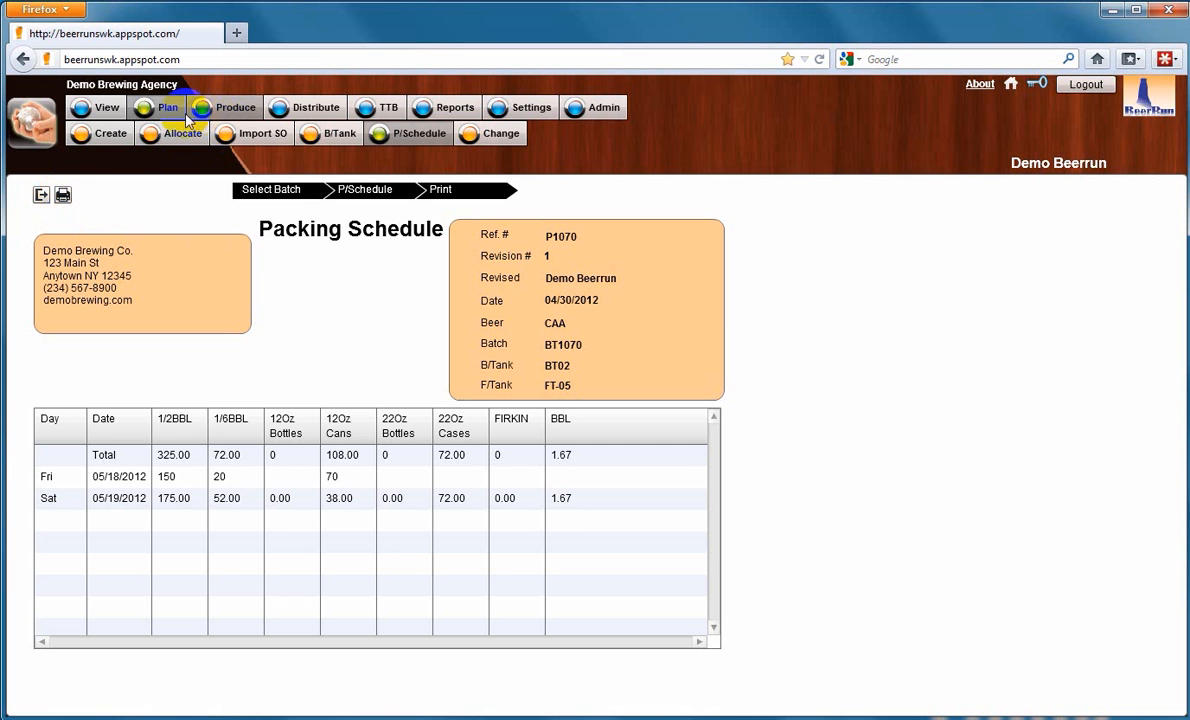
Step: Examine the batch status overview through to the most recent batches, including the CAA batch in FT-05
click(107, 109)
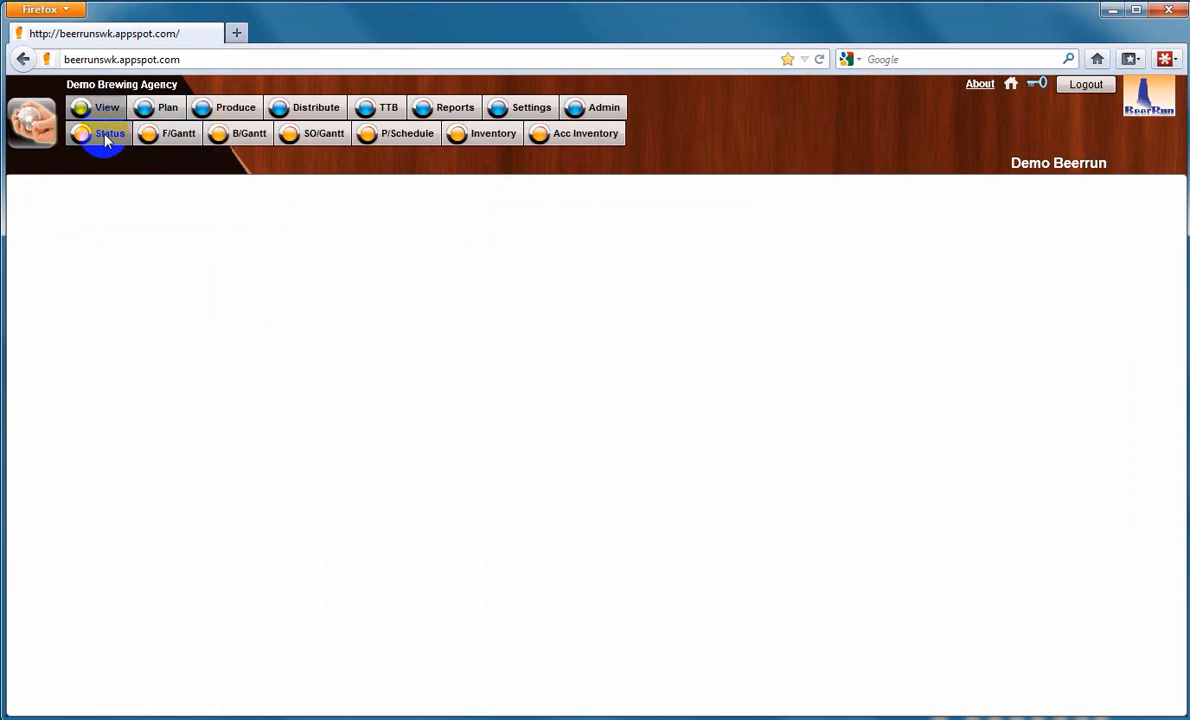
click(105, 136)
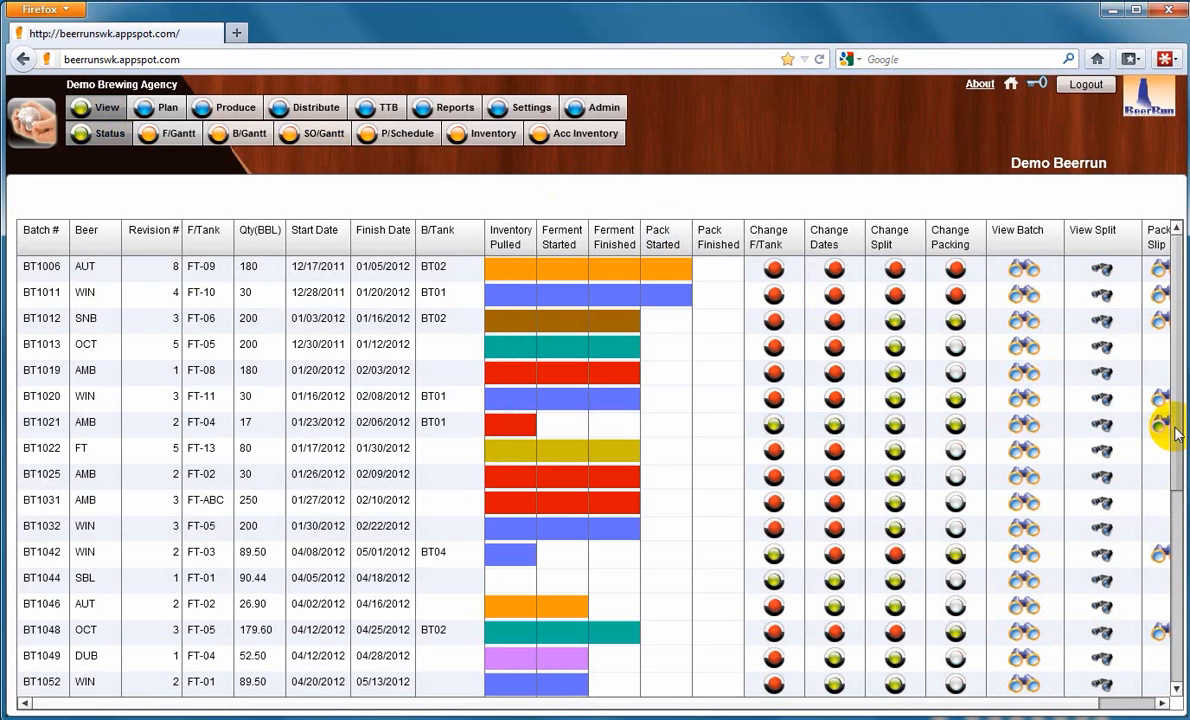
drag(1177, 443, 1175, 640)
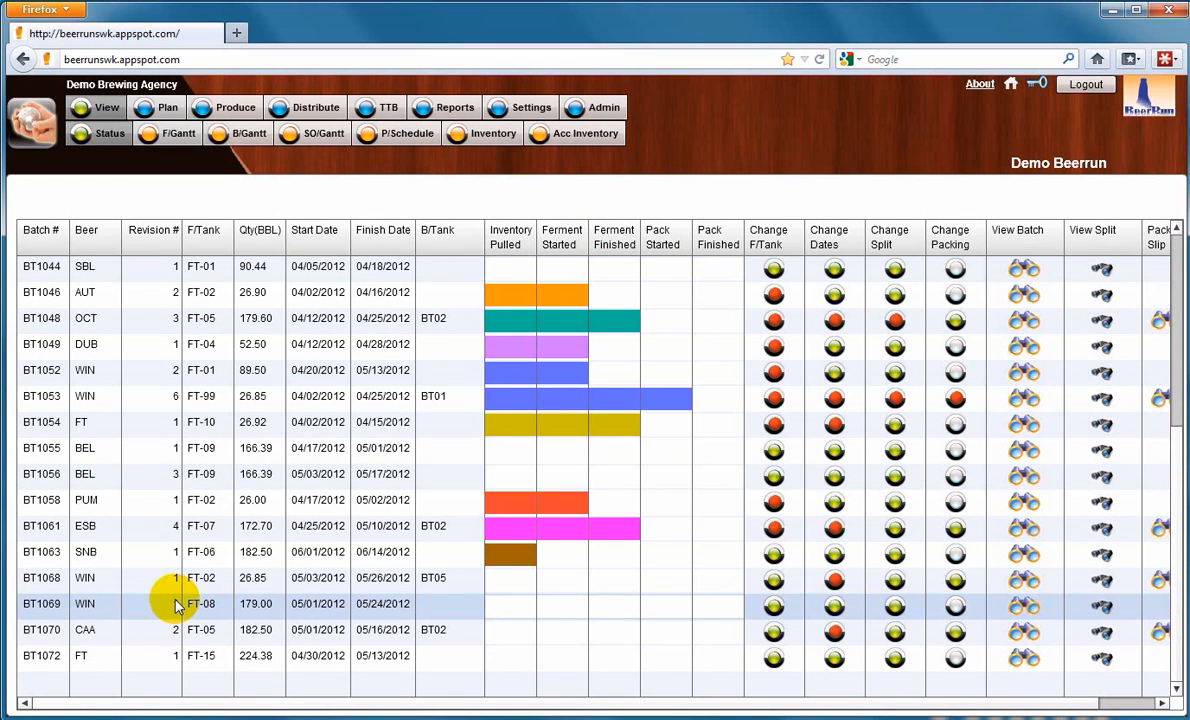
Step: Examine the fermentation tank Gantt chart and the bright tank Gantt chart for May 2012
click(174, 136)
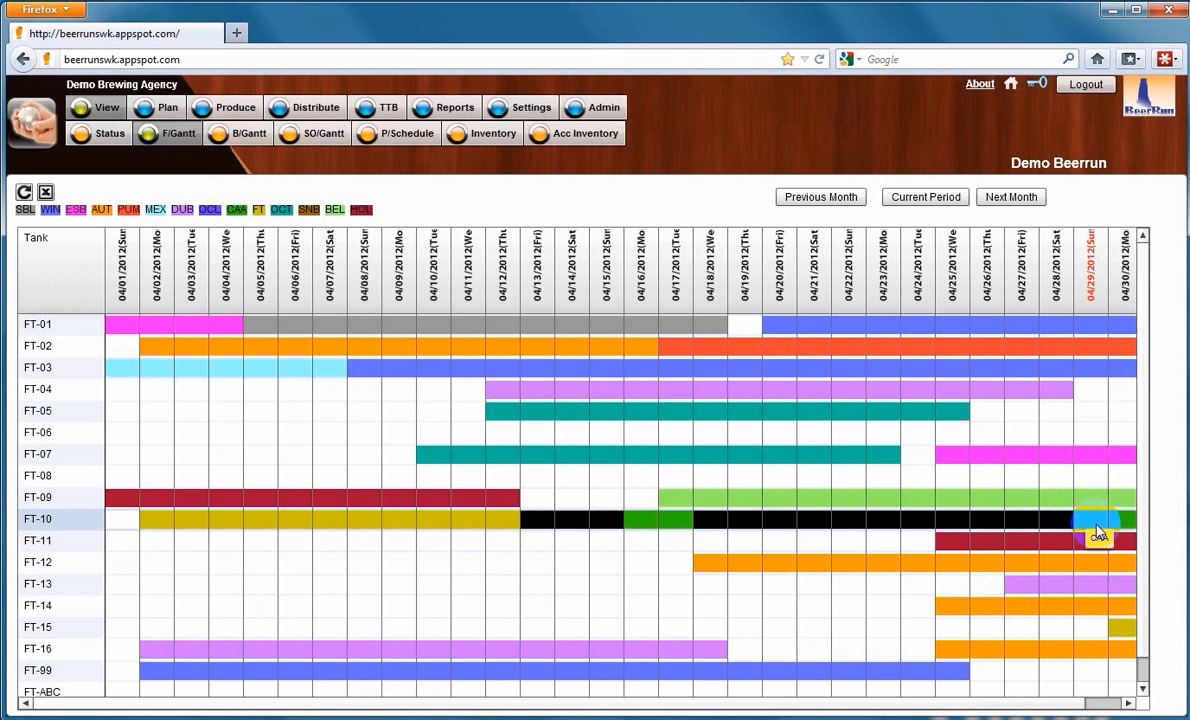
click(1144, 677)
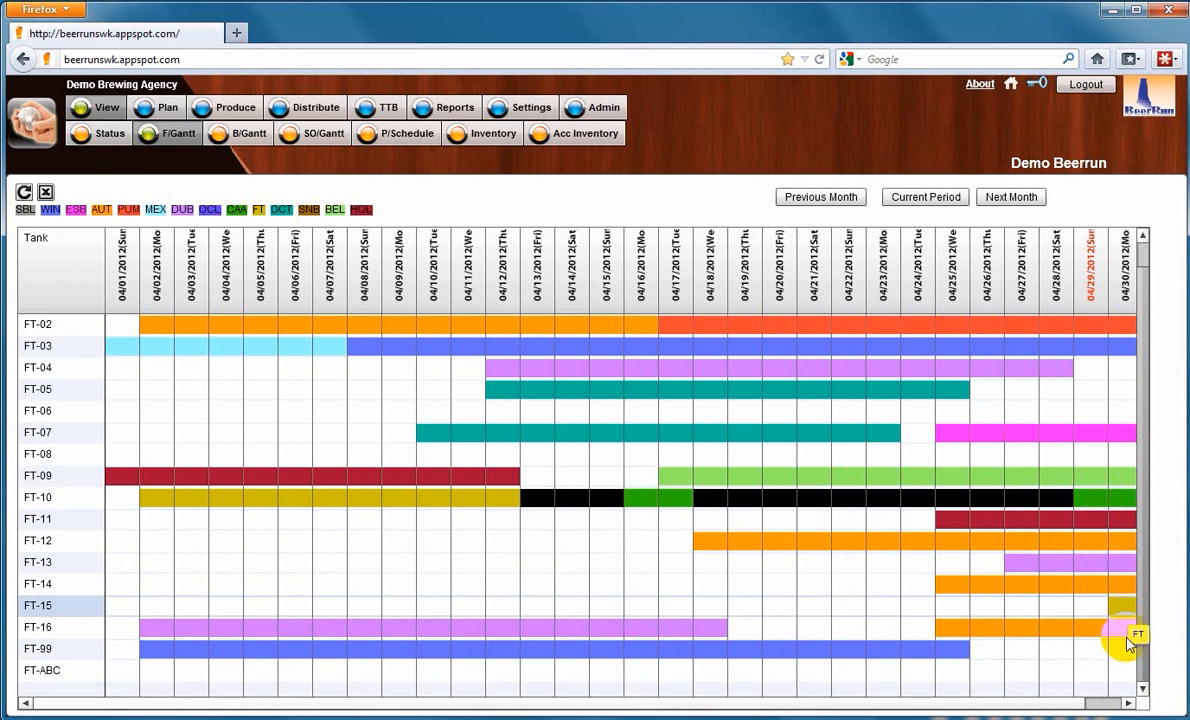
click(1110, 700)
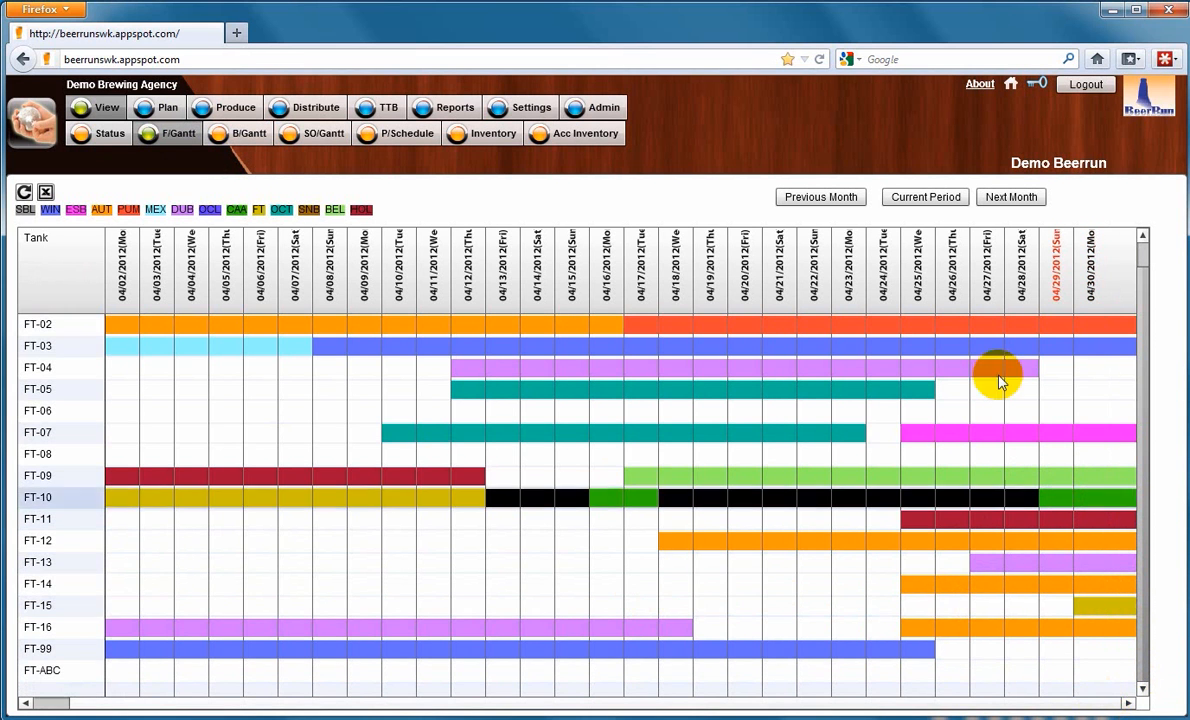
click(1011, 198)
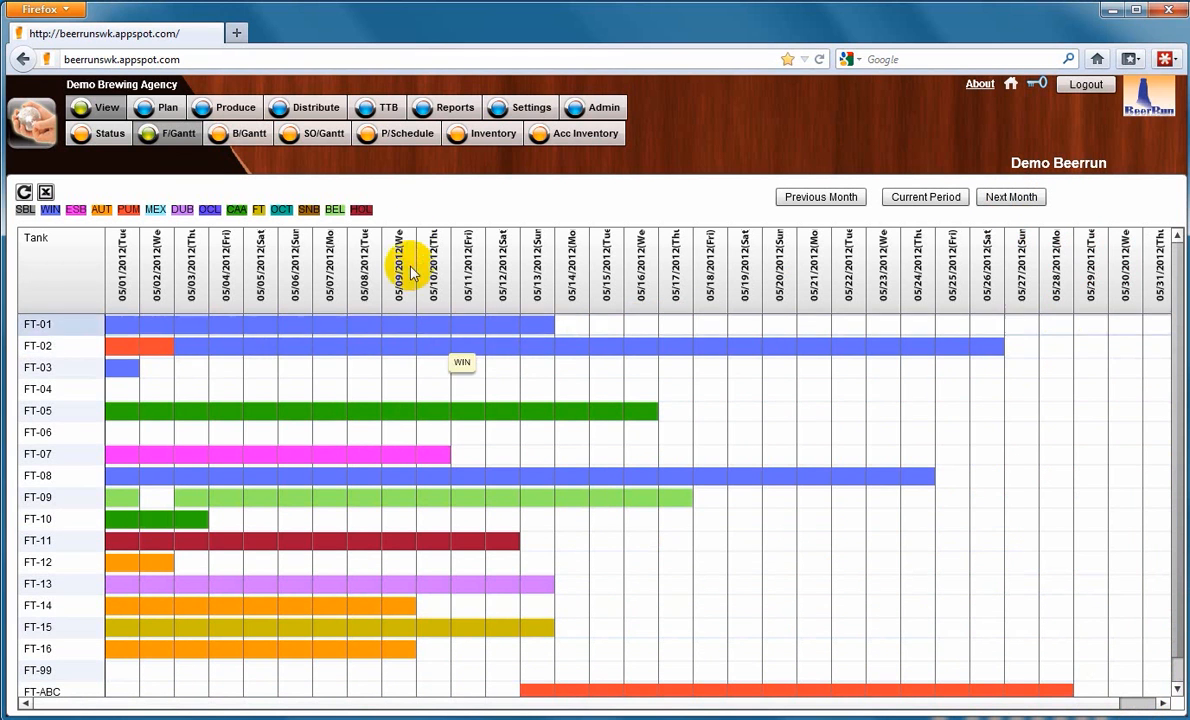
click(245, 143)
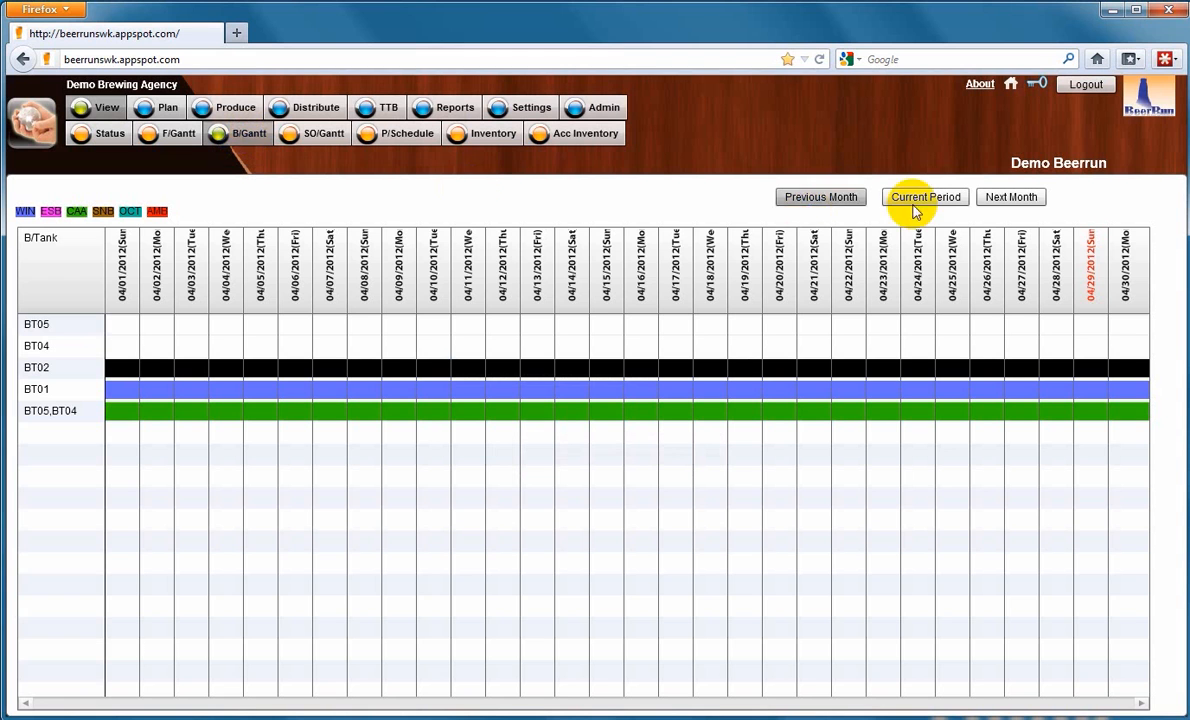
click(1030, 198)
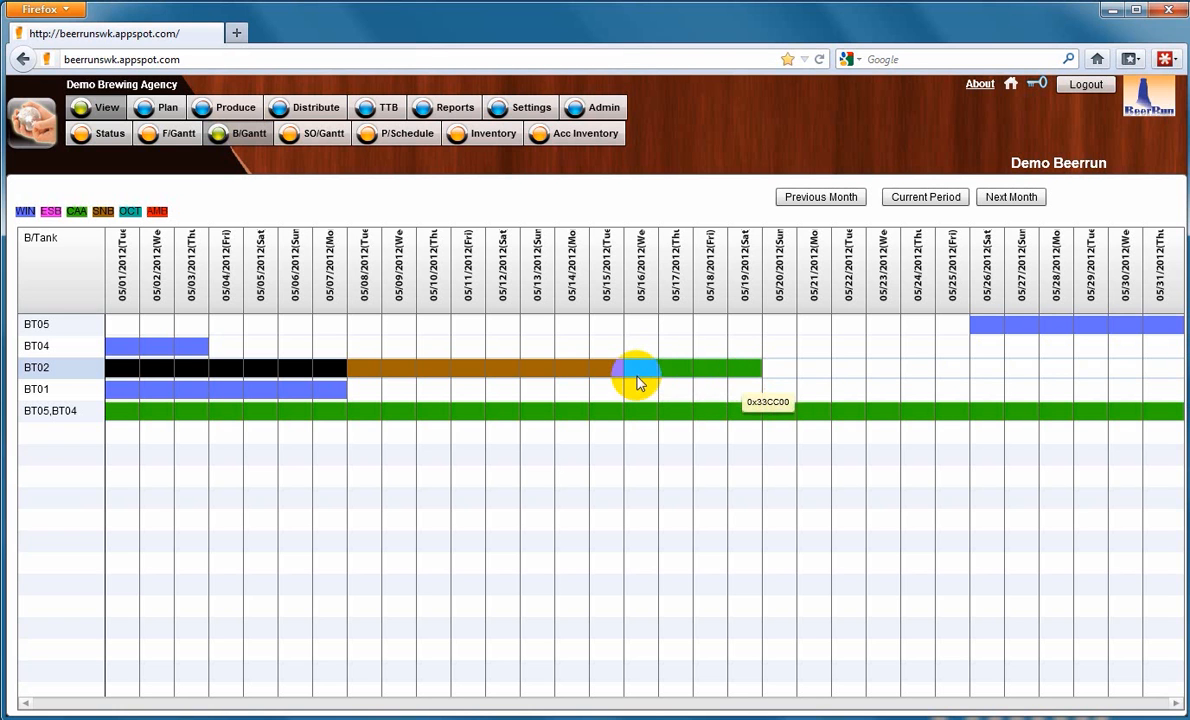
Step: Examine the sales order Gantt chart for May 2012 to see which orders are allocated to each batch
click(327, 140)
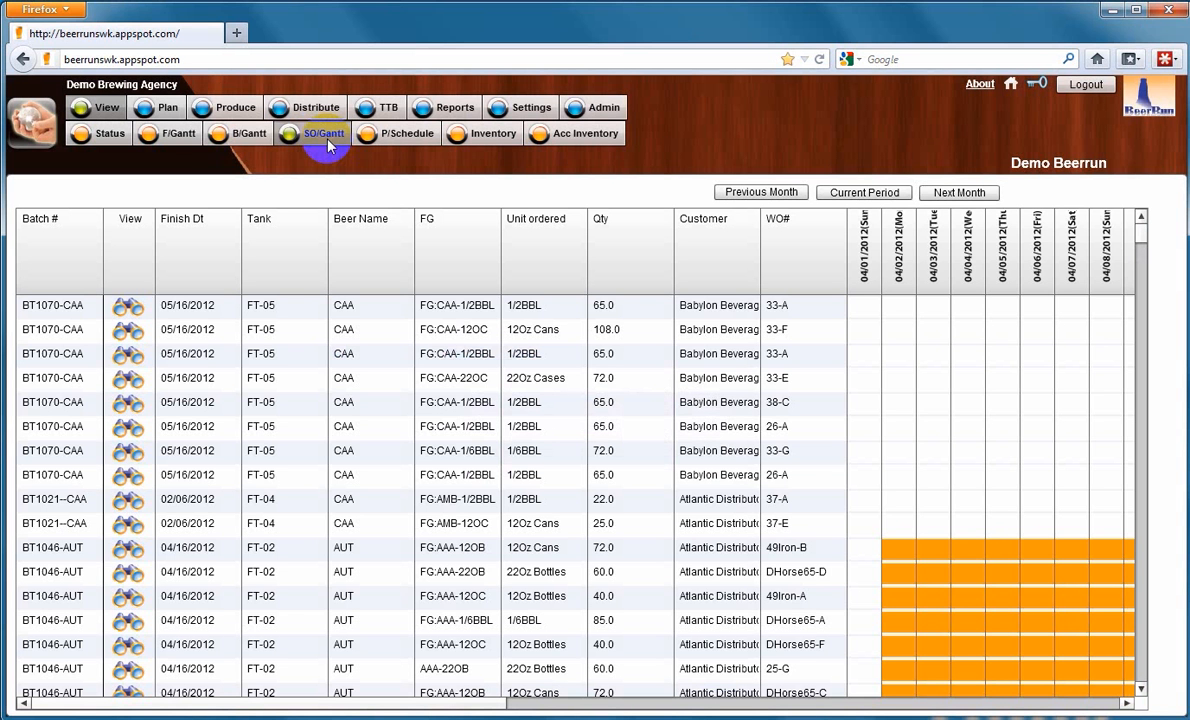
click(1141, 466)
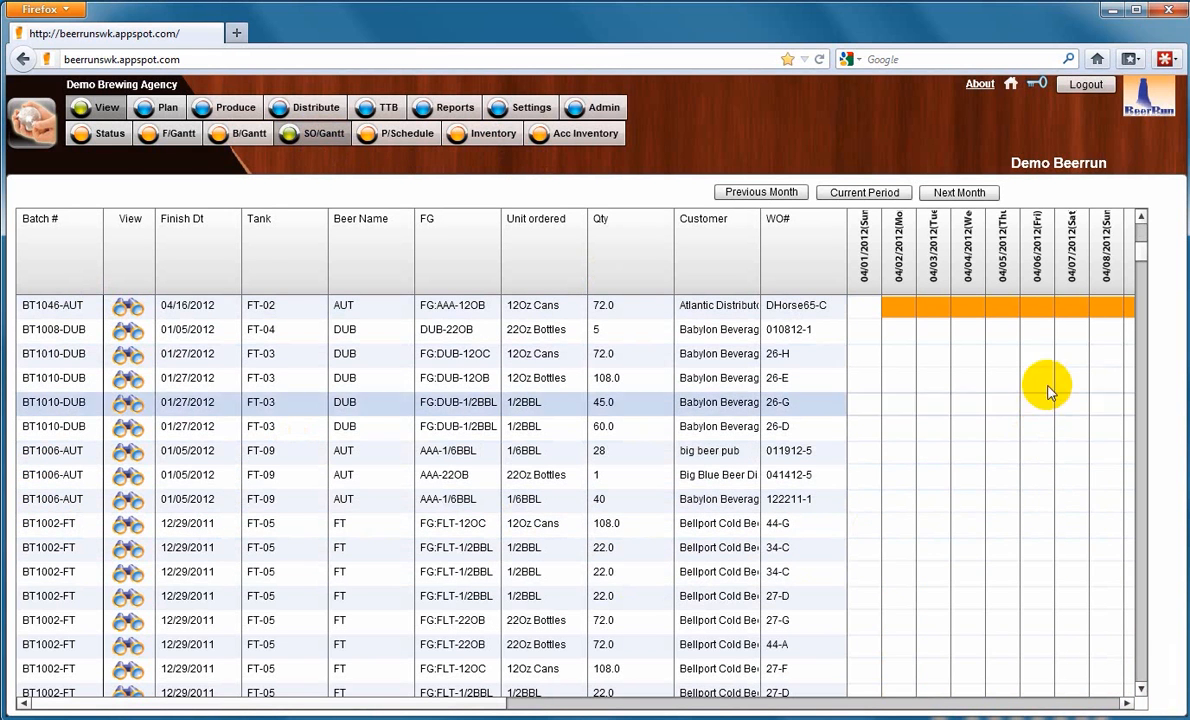
click(970, 195)
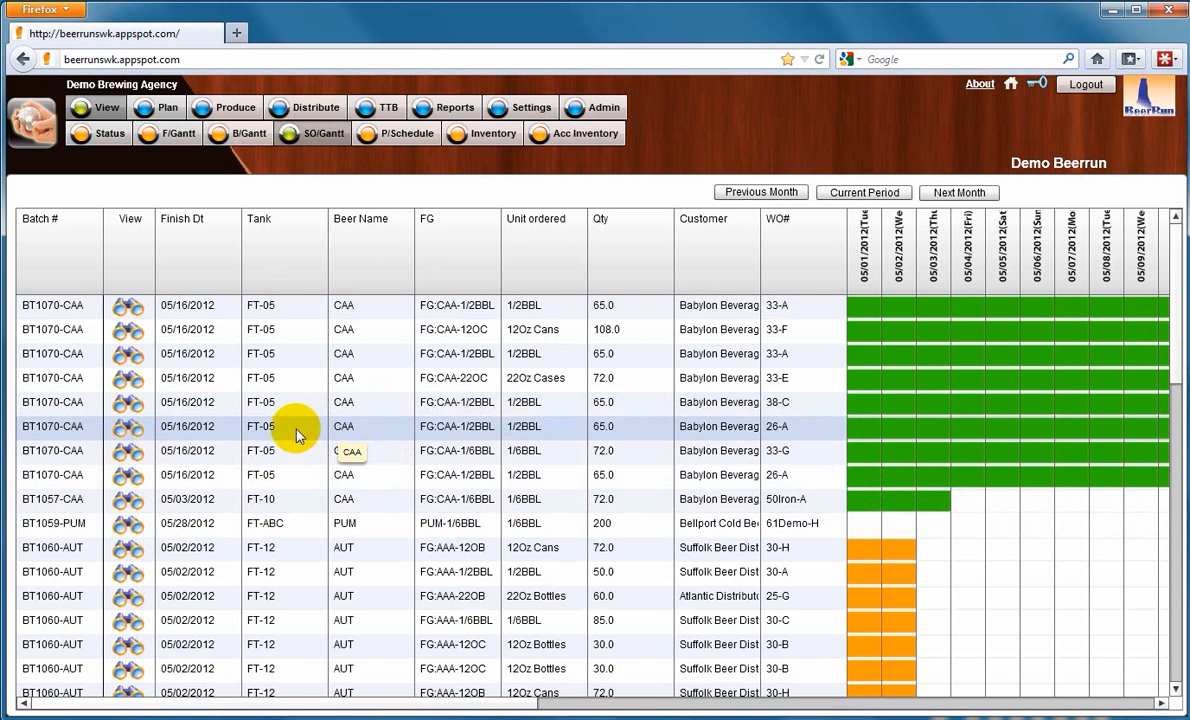
Step: Review the packing schedule sorted by ascending date, and check the beer inventory with its orders and shortfalls
click(400, 138)
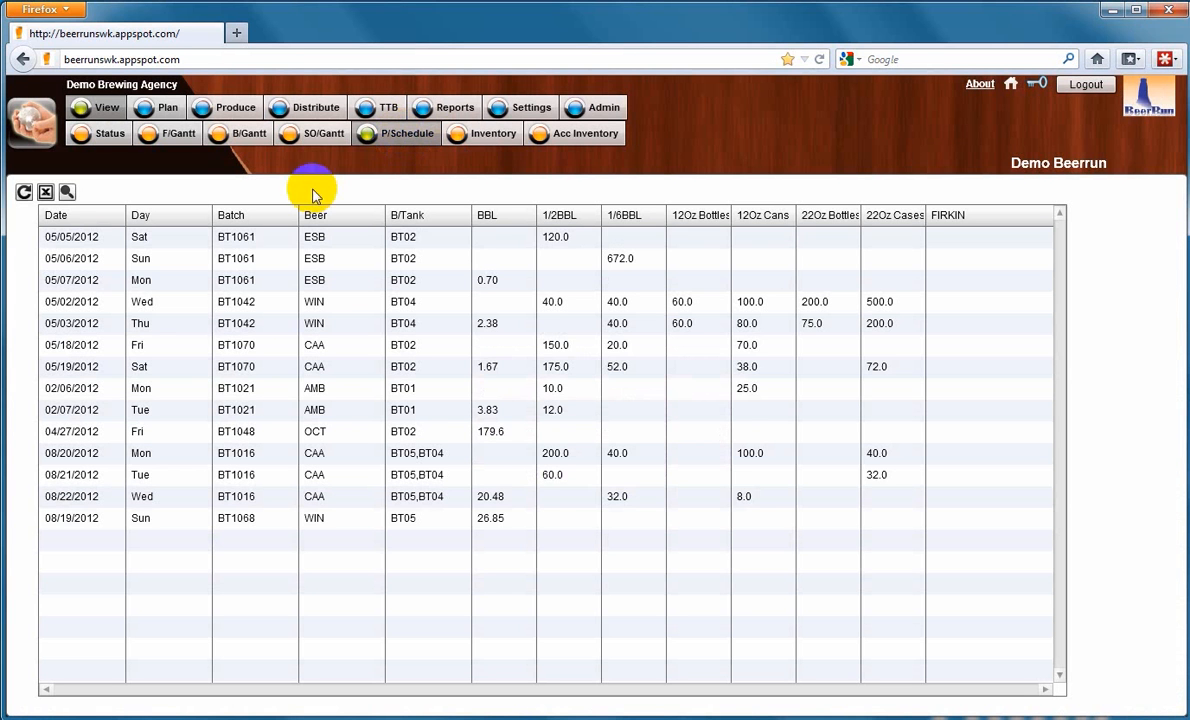
click(85, 215)
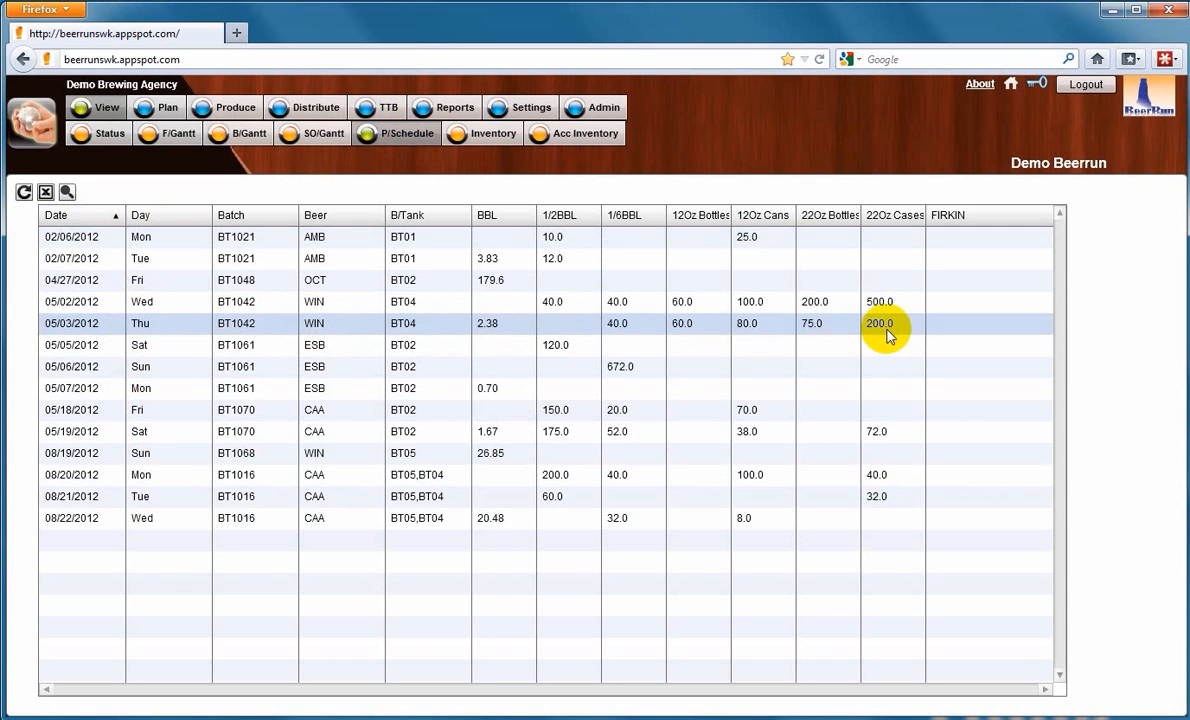
click(489, 140)
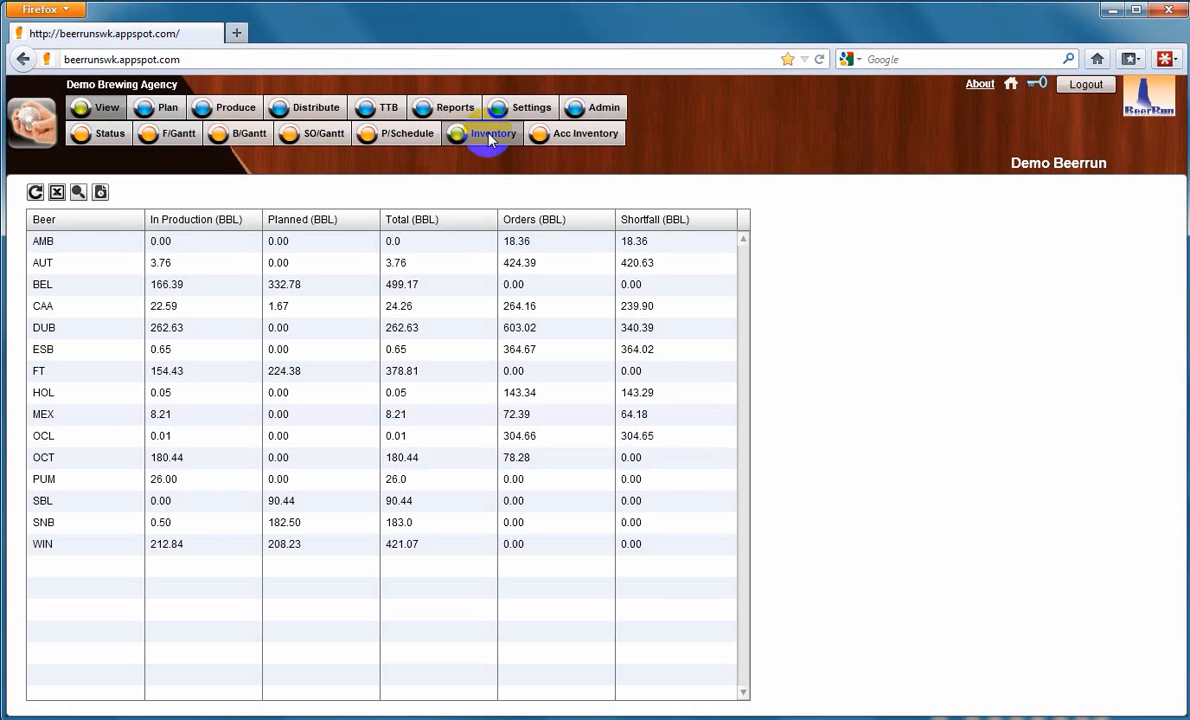
Step: View the accounting inventory sorted by descending quantity on hand and filtered to items of type FG
click(555, 138)
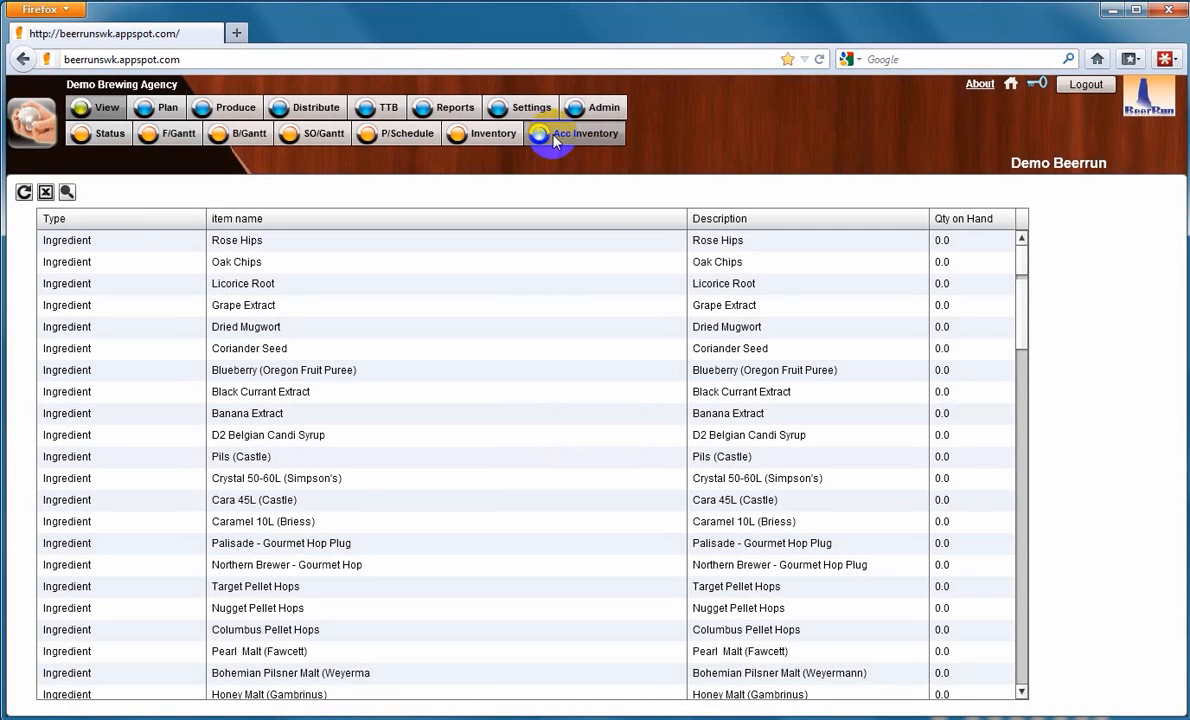
click(966, 222)
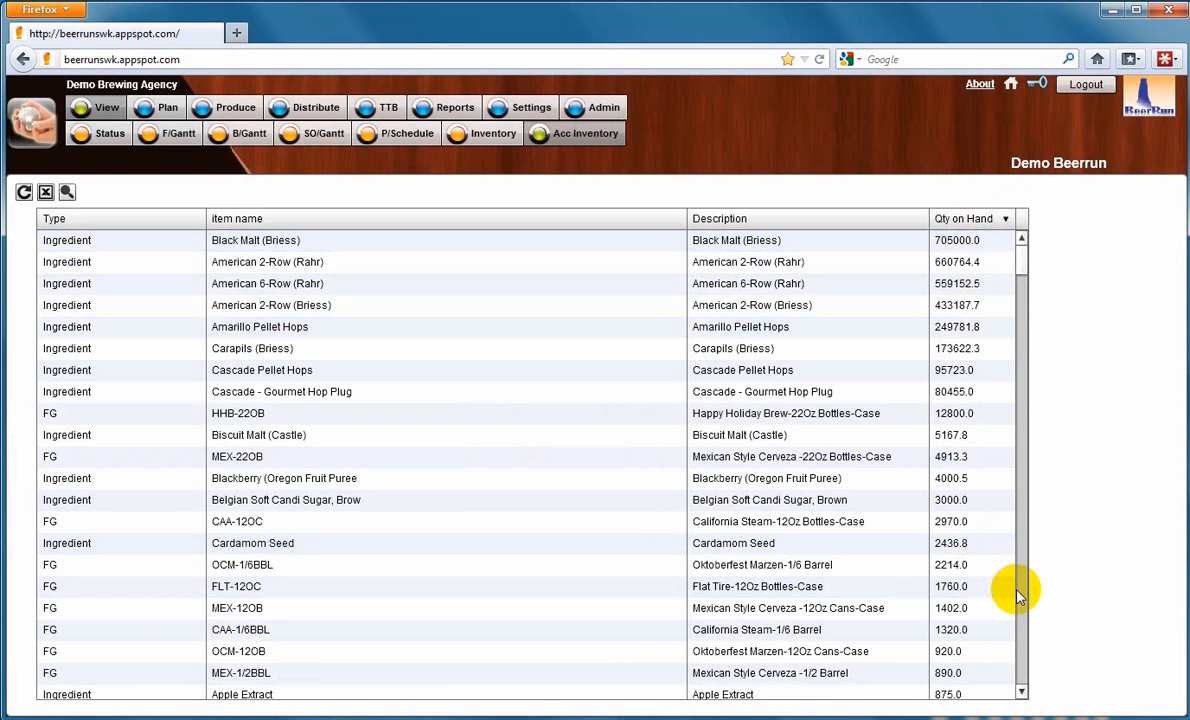
click(67, 192)
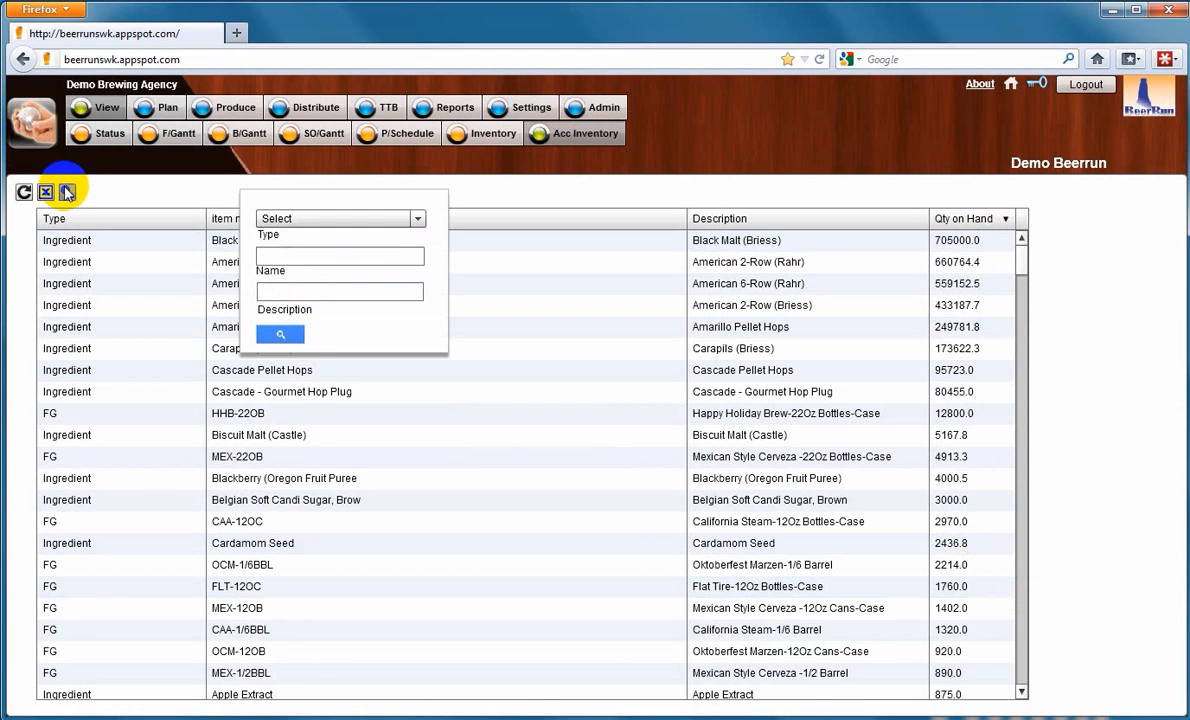
click(353, 218)
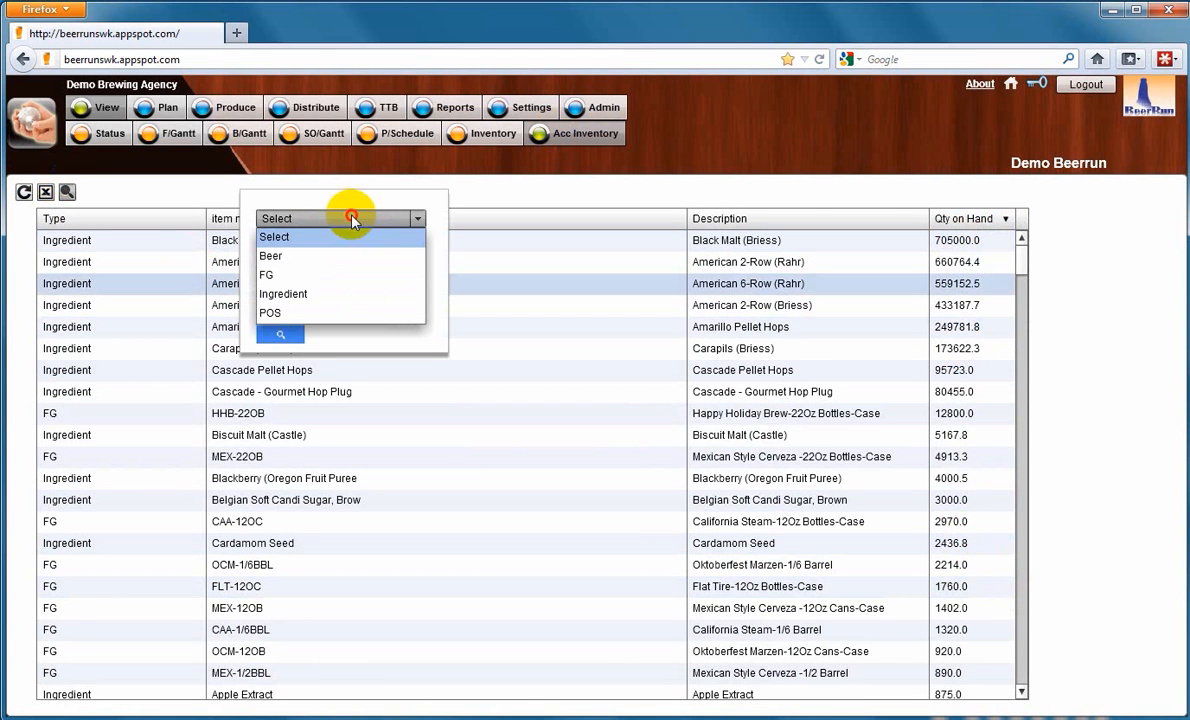
click(327, 283)
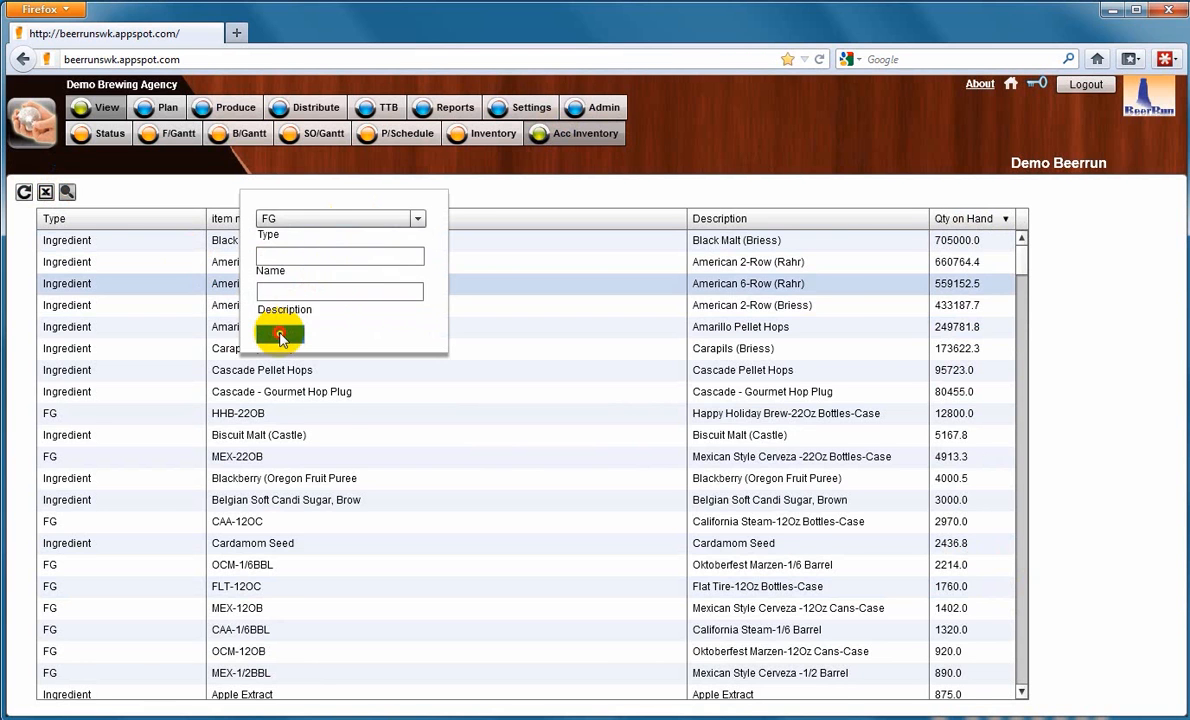
click(292, 333)
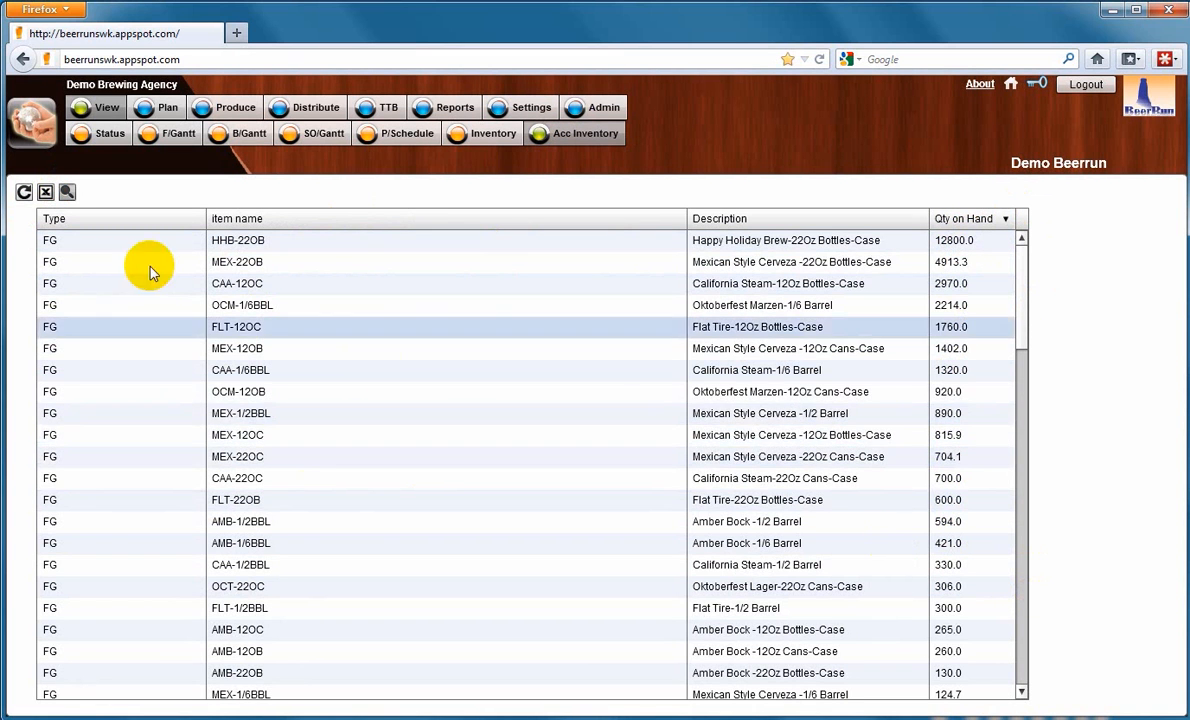
Step: Check the ingredient requirements and shortages of the FT batch in tank FT-15 among the batches awaiting inventory
click(100, 138)
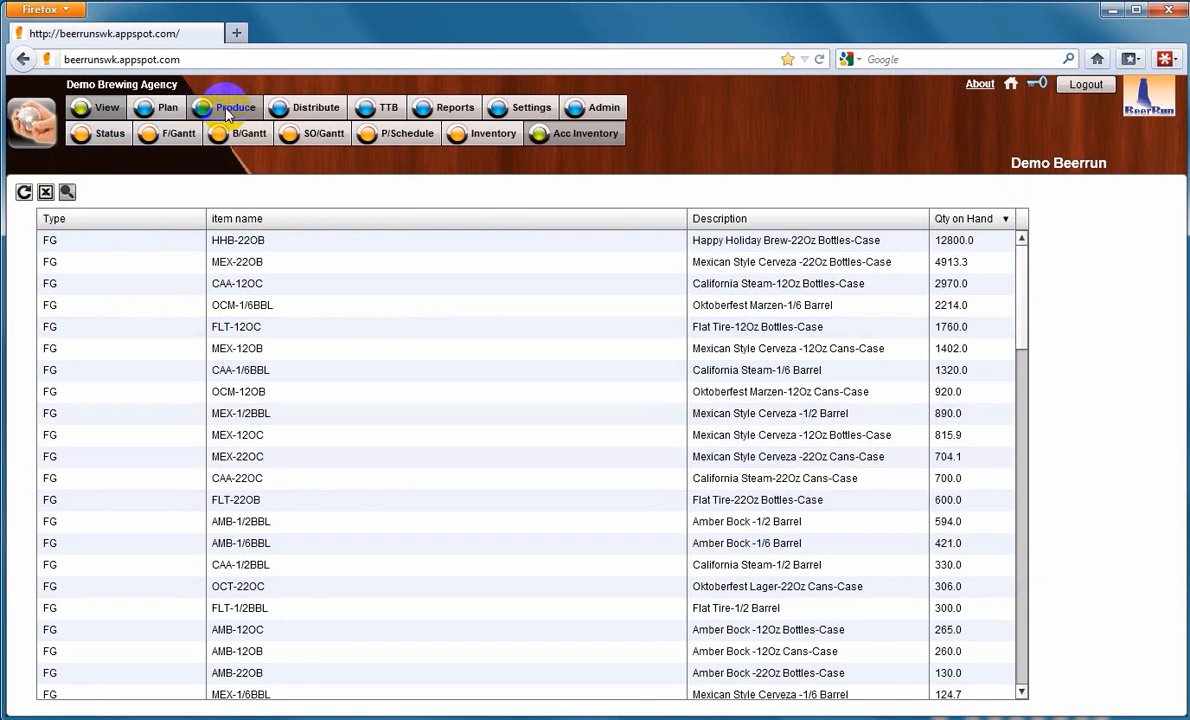
click(222, 107)
click(138, 141)
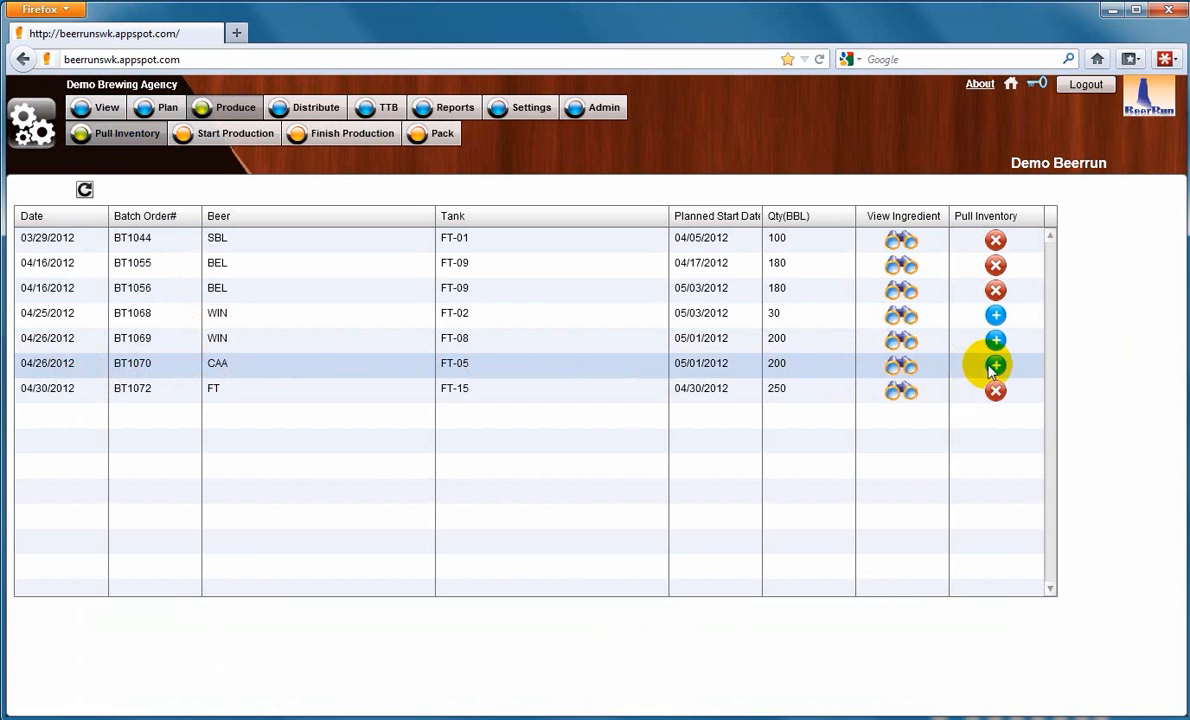
click(893, 395)
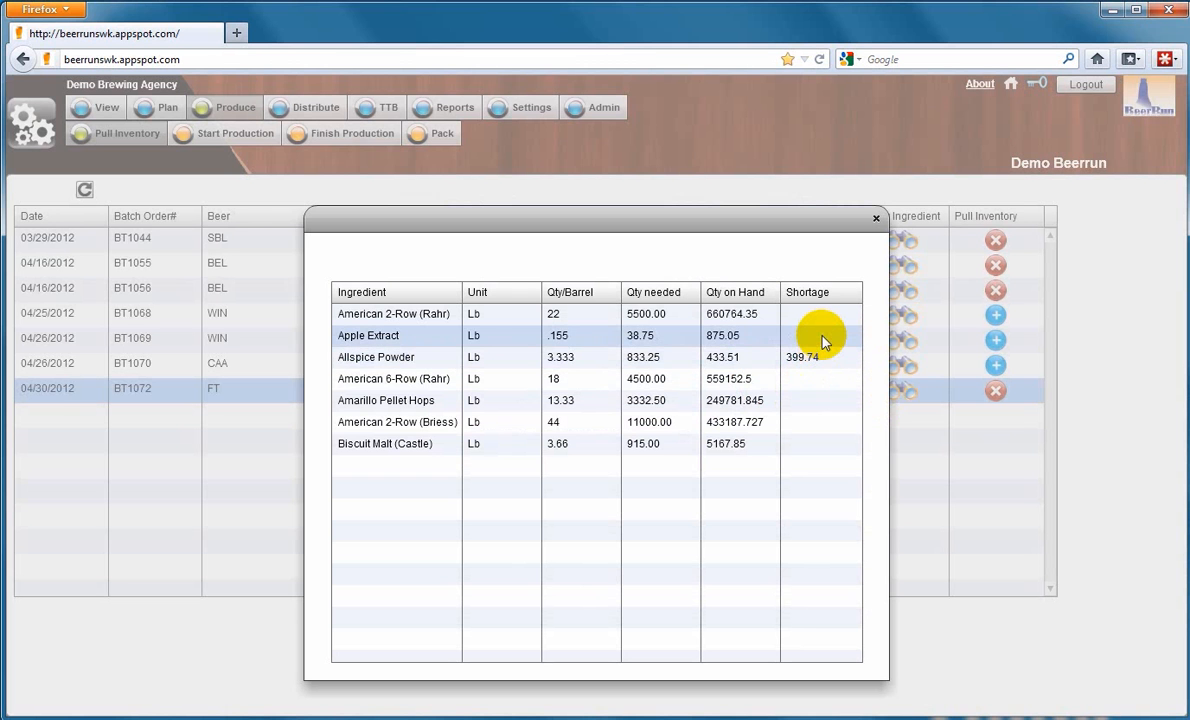
click(876, 218)
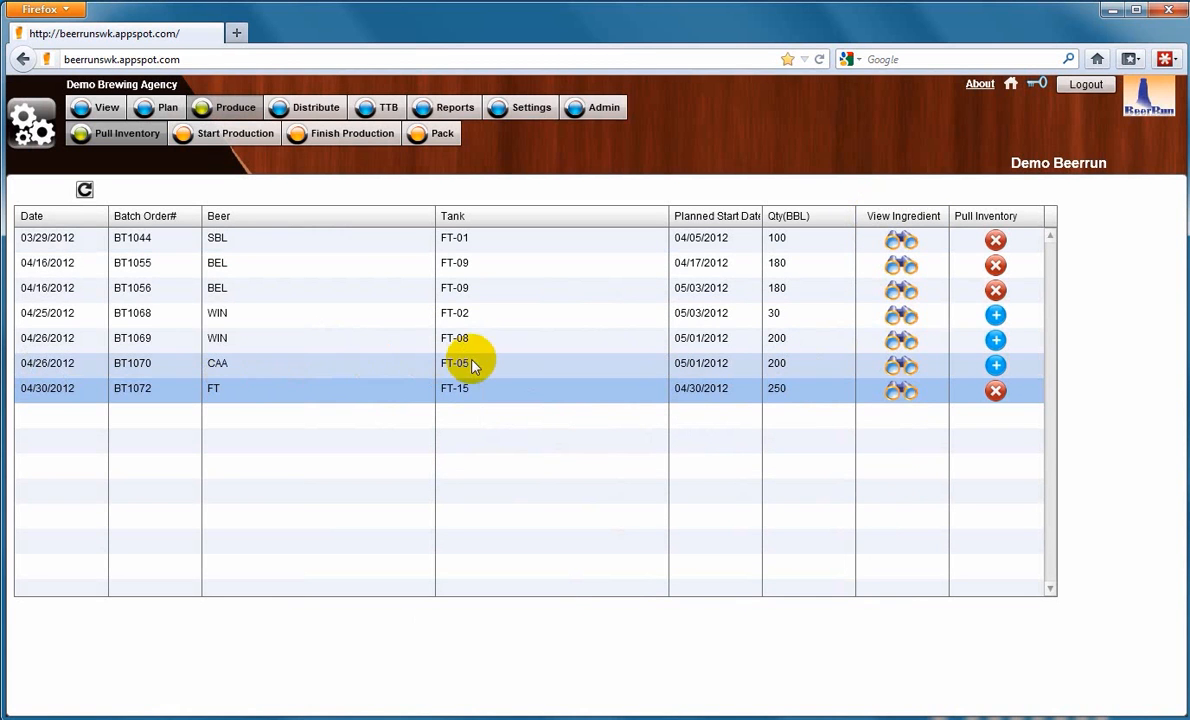
Step: Pull the inventory for the CAA batch in FT-05 and start its production with a flowmeter reading of 201 BBL
click(996, 367)
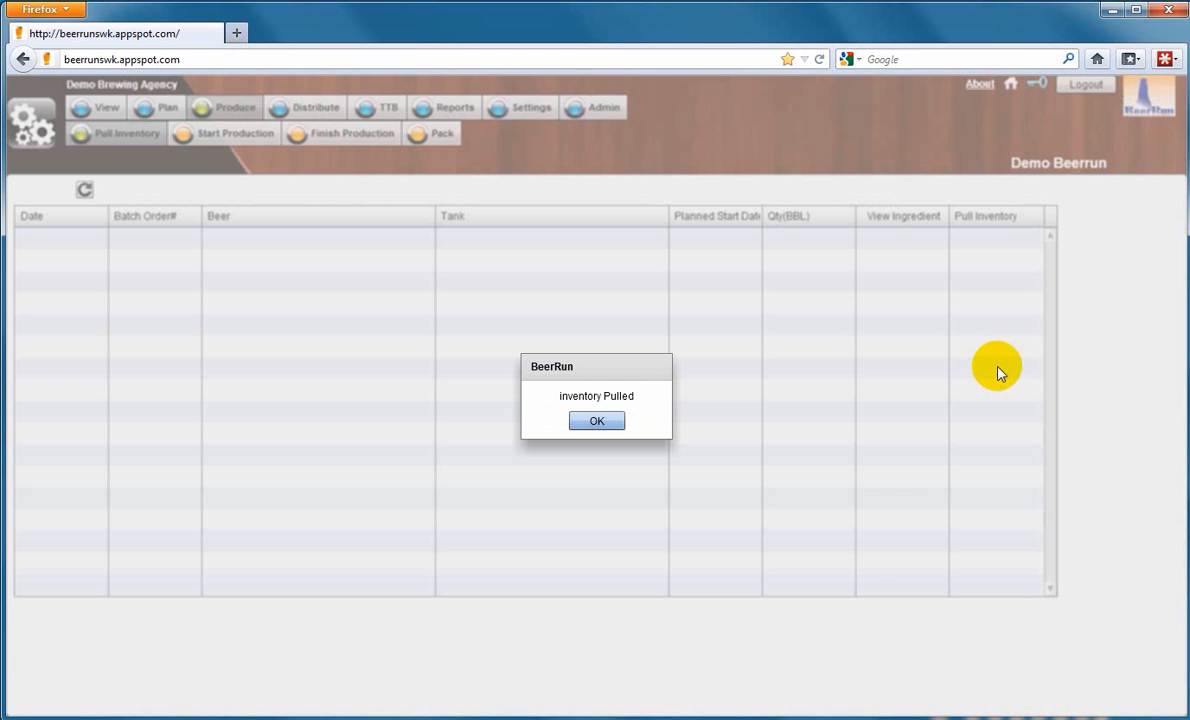
click(597, 423)
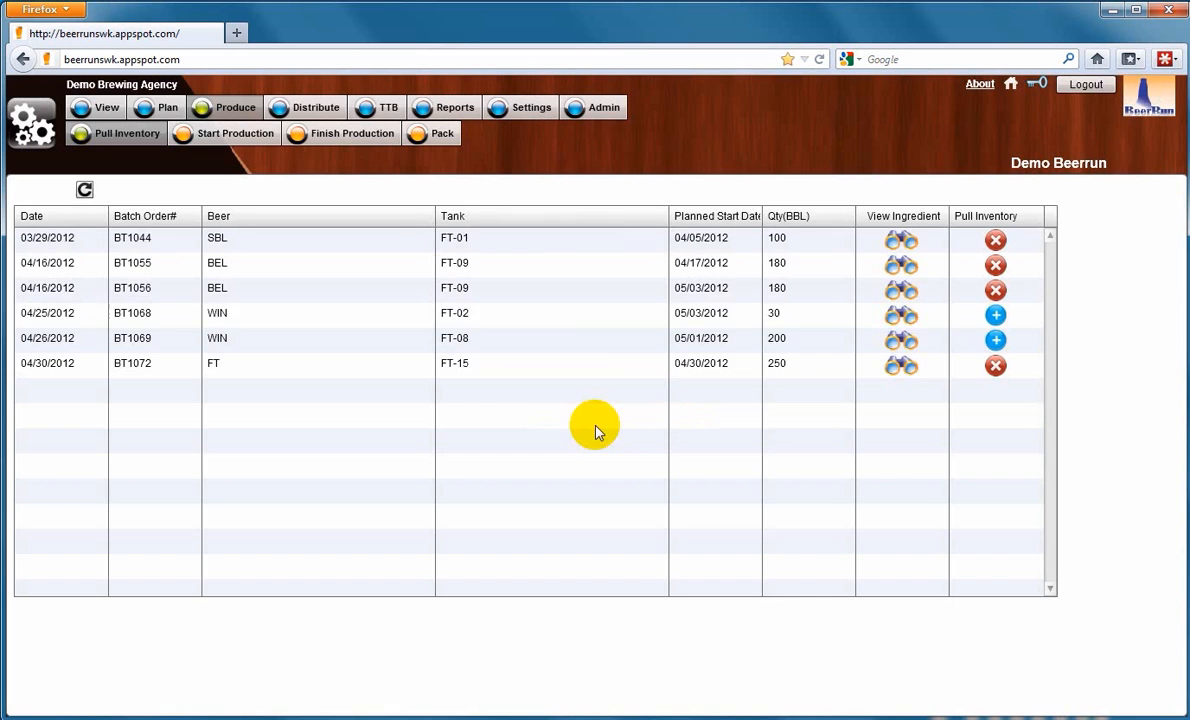
click(260, 138)
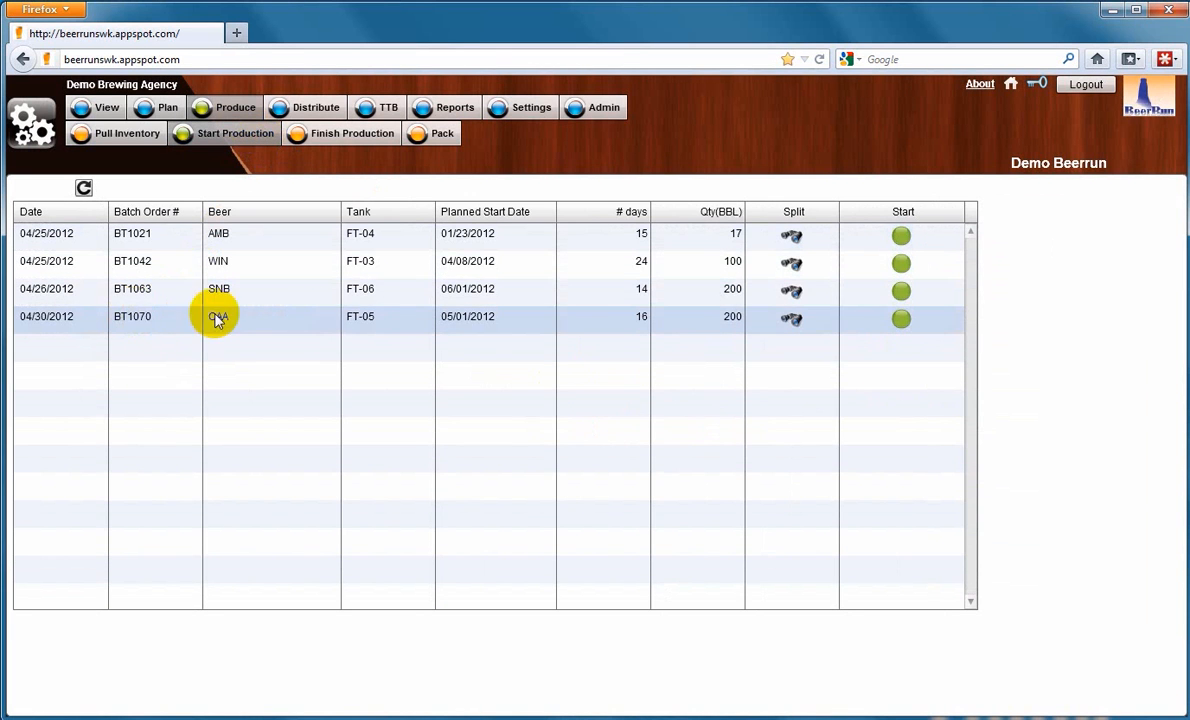
click(901, 320)
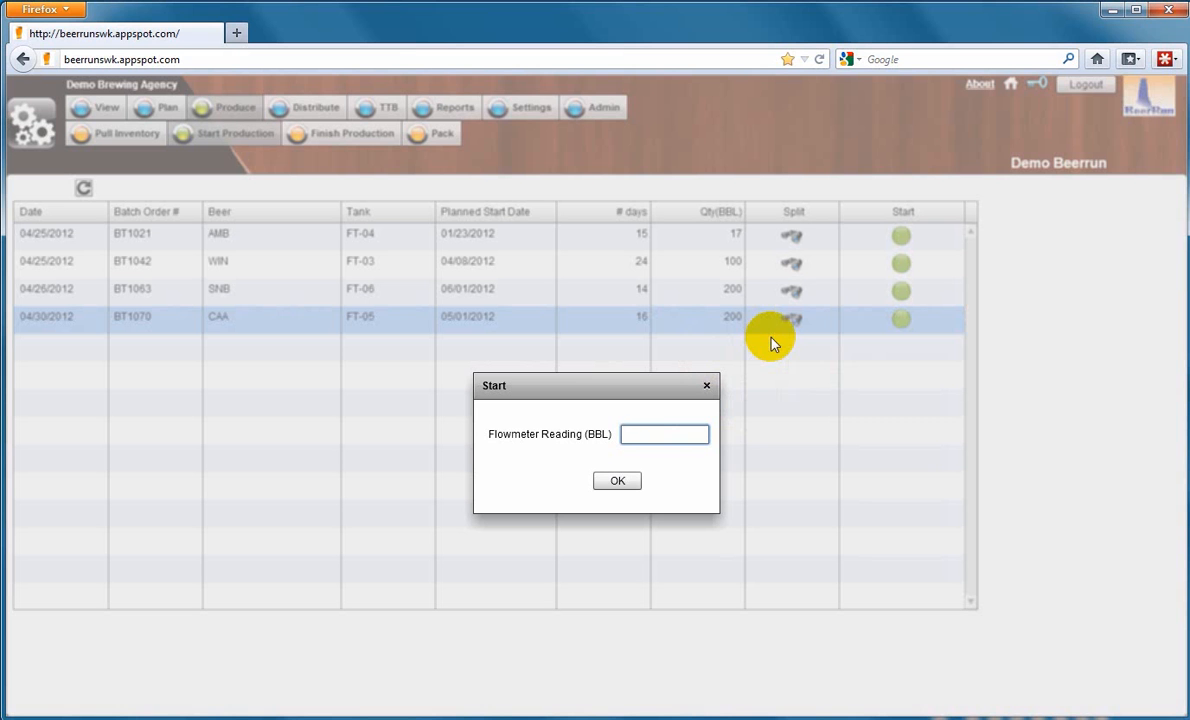
text(201)
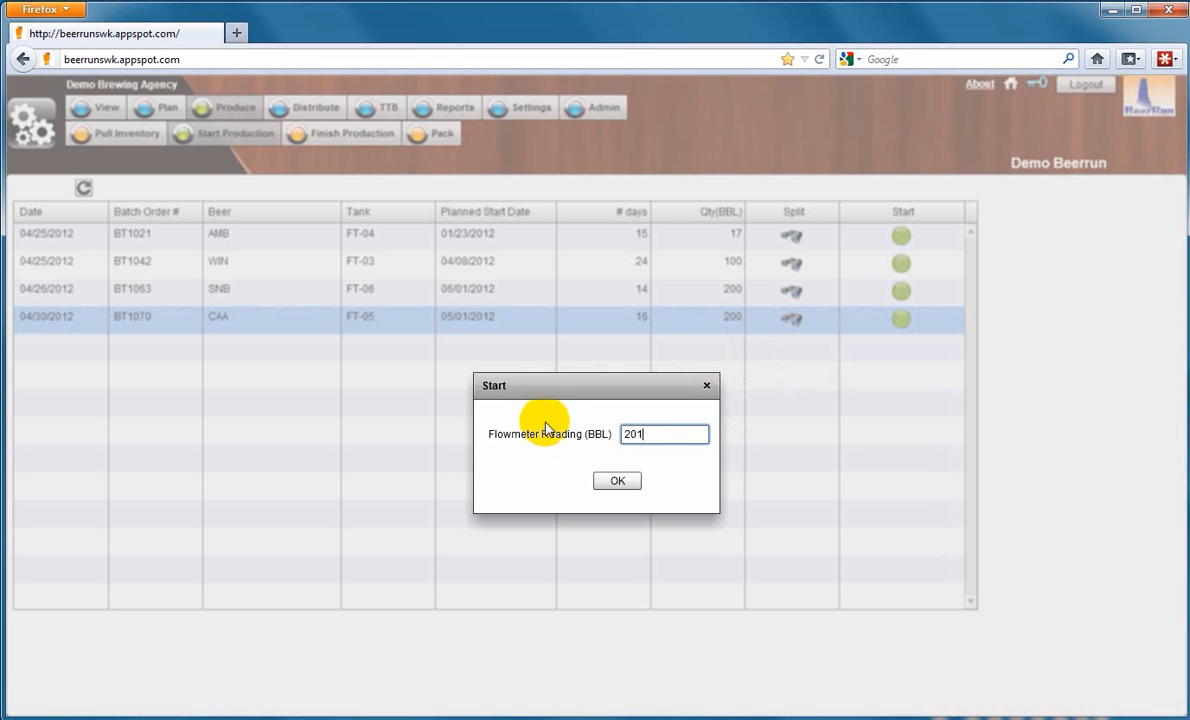
click(613, 481)
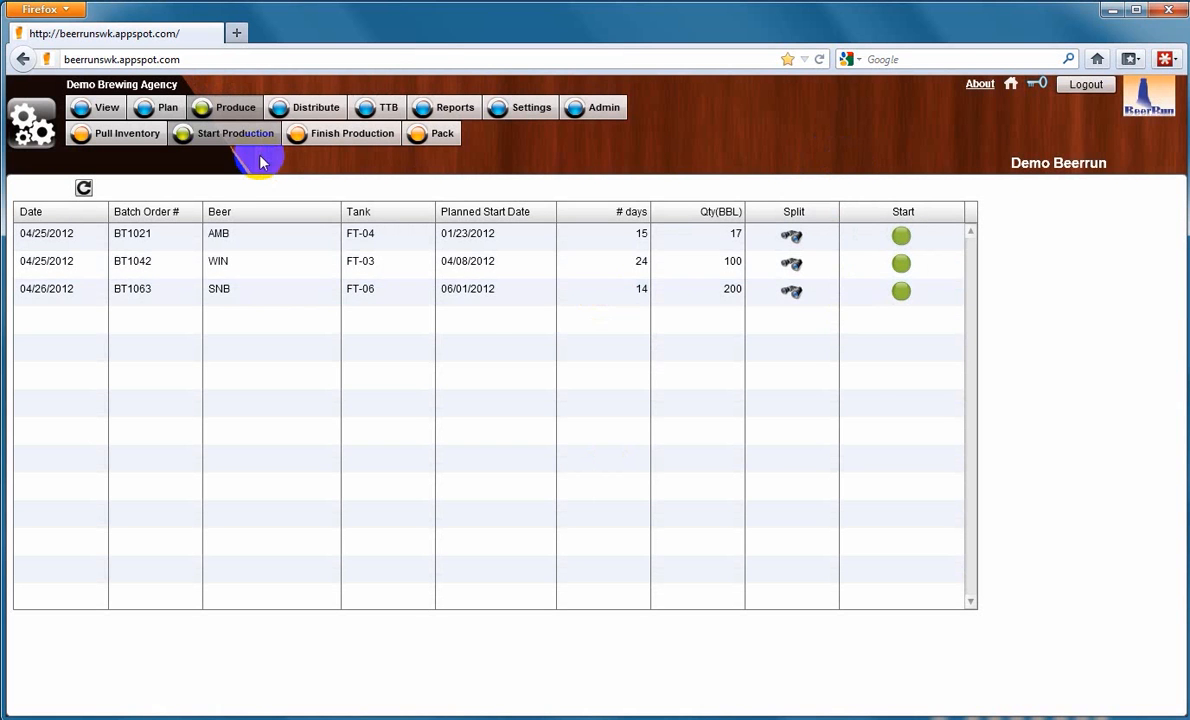
Step: Finish production of the CAA batch in FT-05 with a flowmeter reading of 185 BBL
click(318, 137)
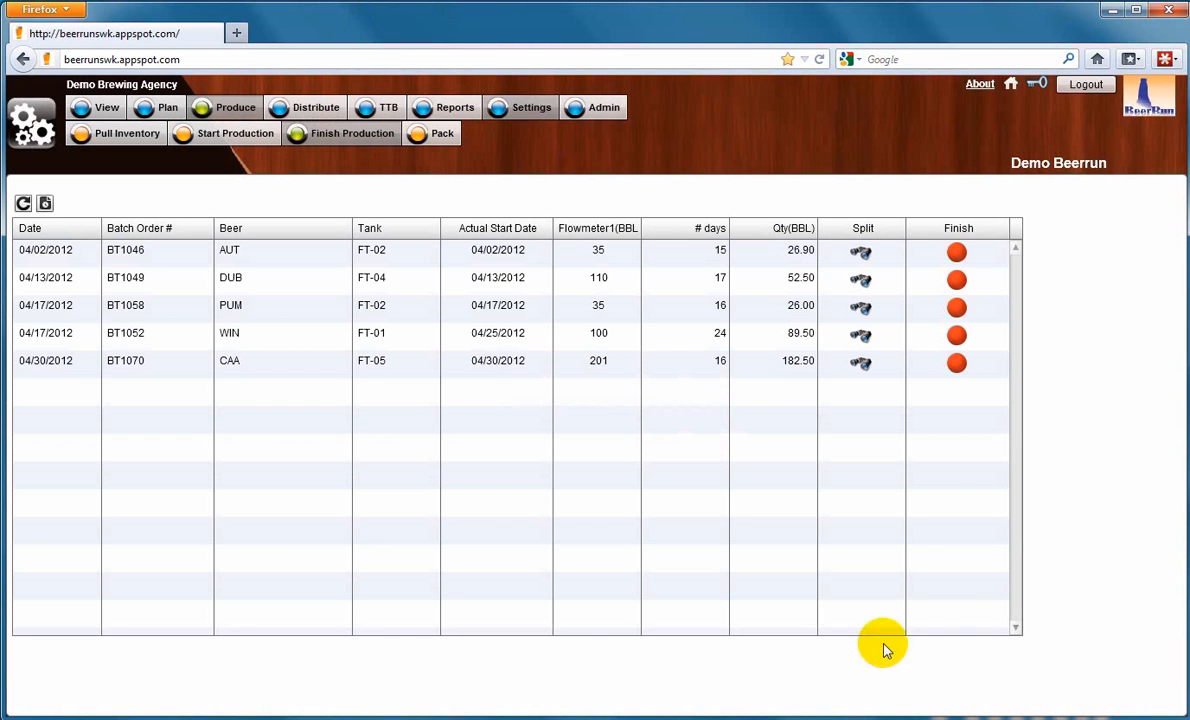
click(958, 368)
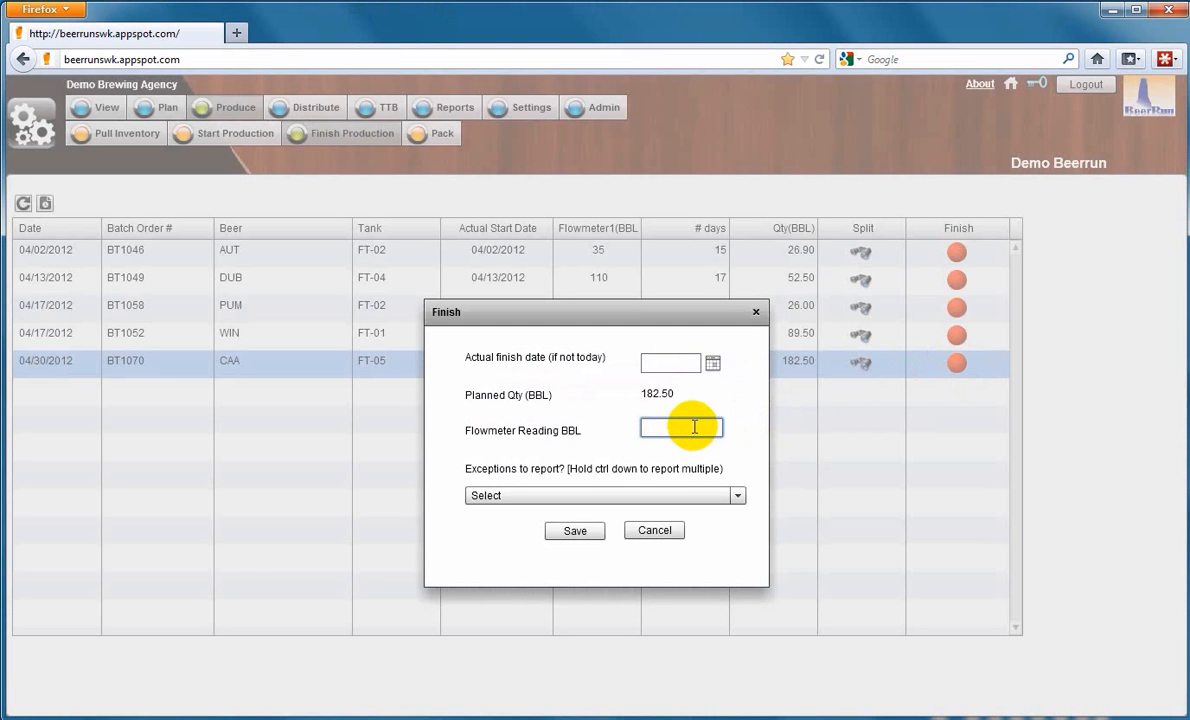
text(185)
click(580, 534)
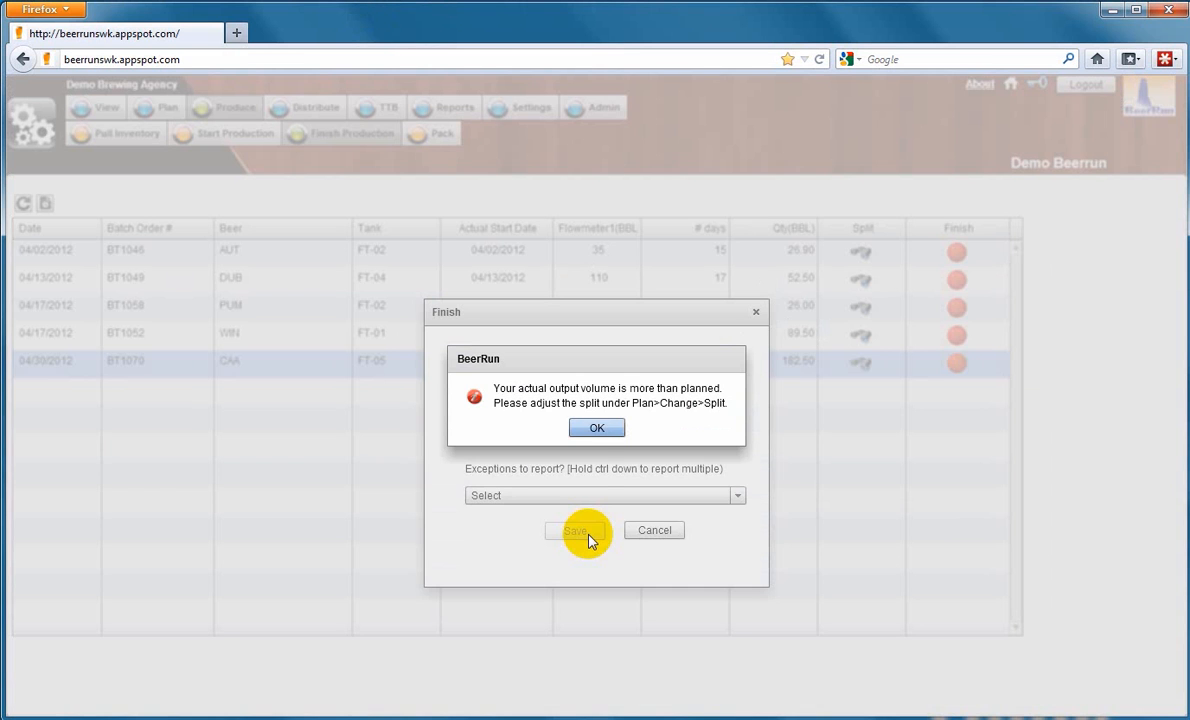
click(592, 431)
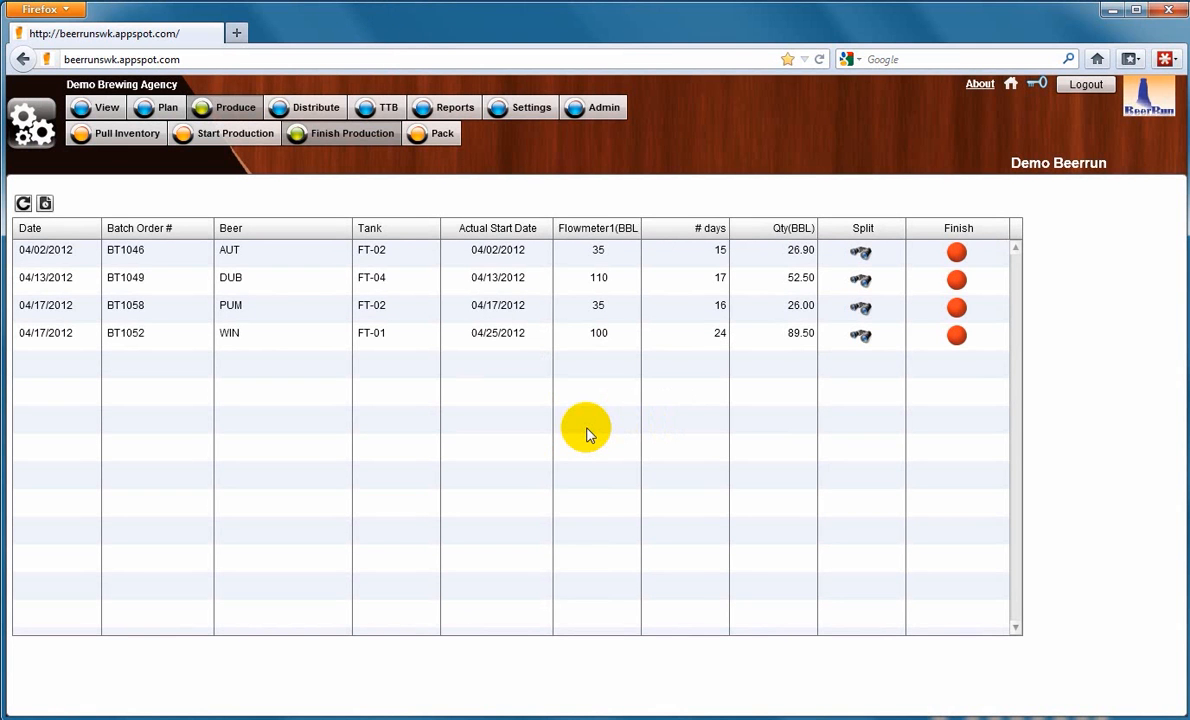
Step: Record the actual packing of the 05/18/2012 CAA batch as 150 1/2BBL, 21 1/6BBL and 70 12Oz Cans, and save it
click(433, 136)
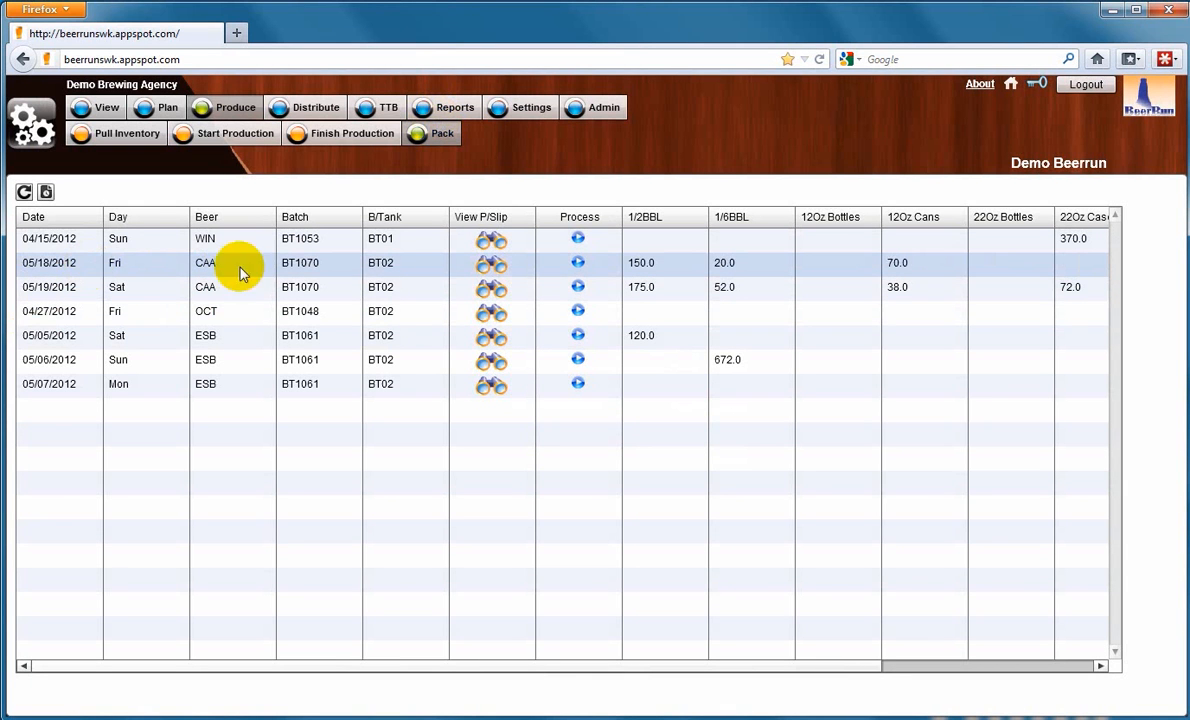
click(577, 264)
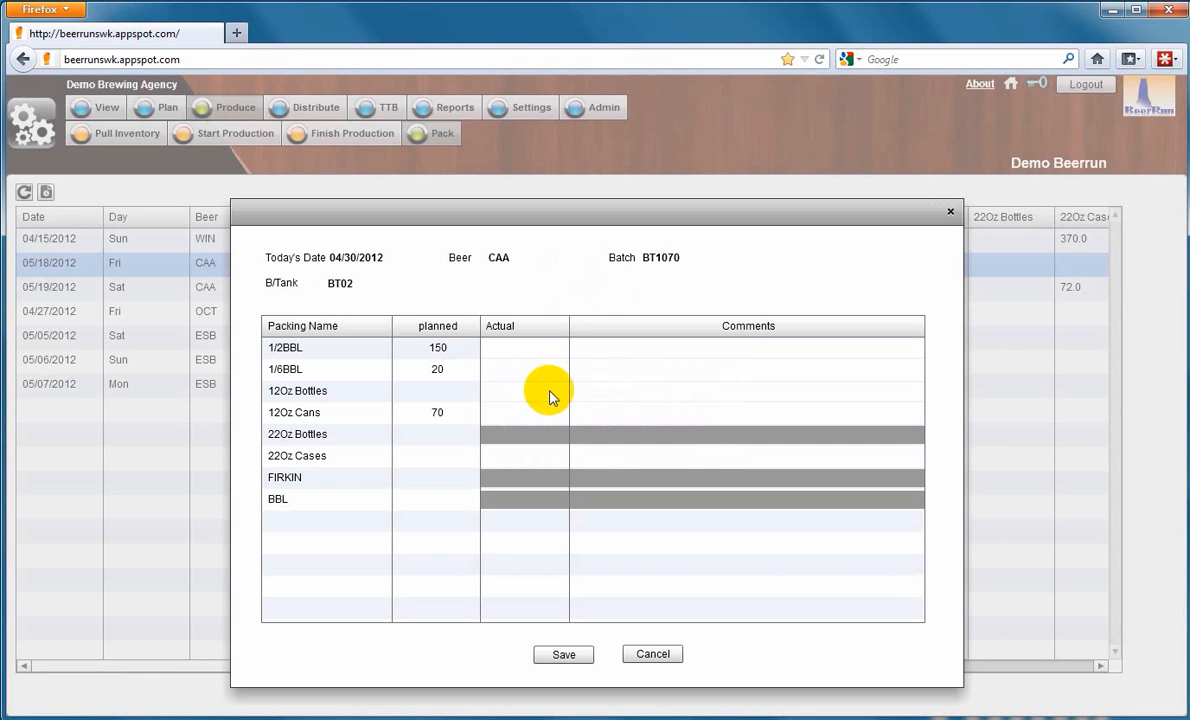
click(541, 349)
click(541, 349)
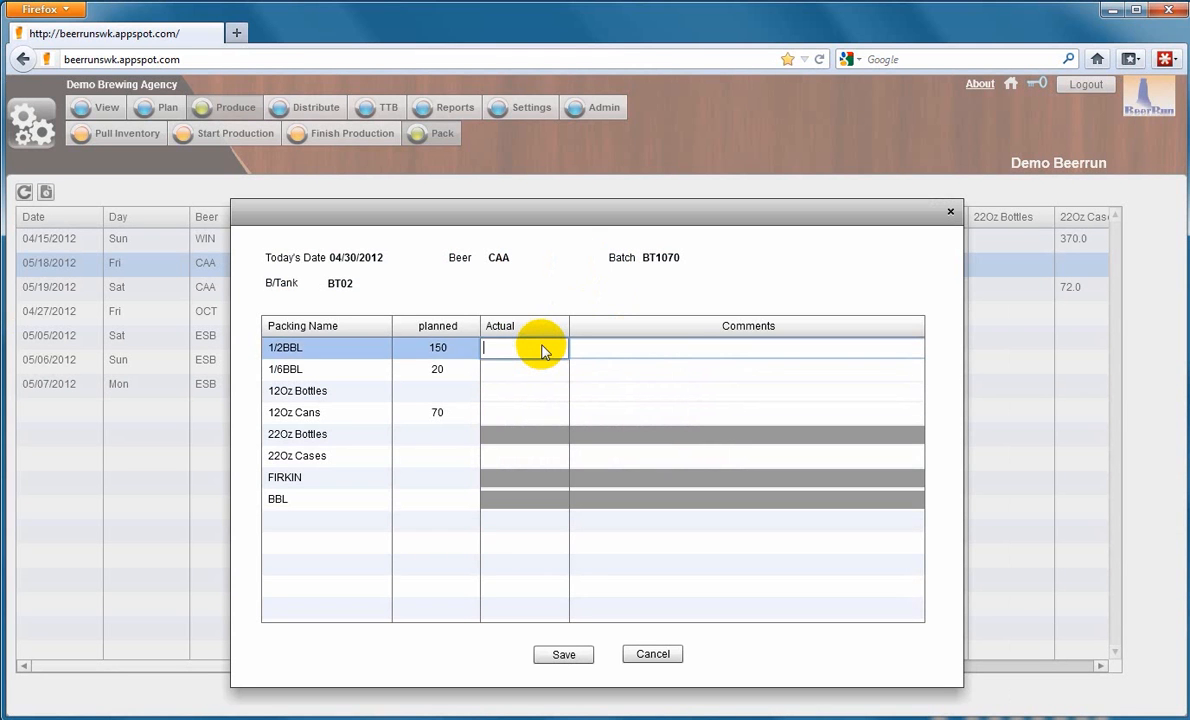
text(150)
click(528, 372)
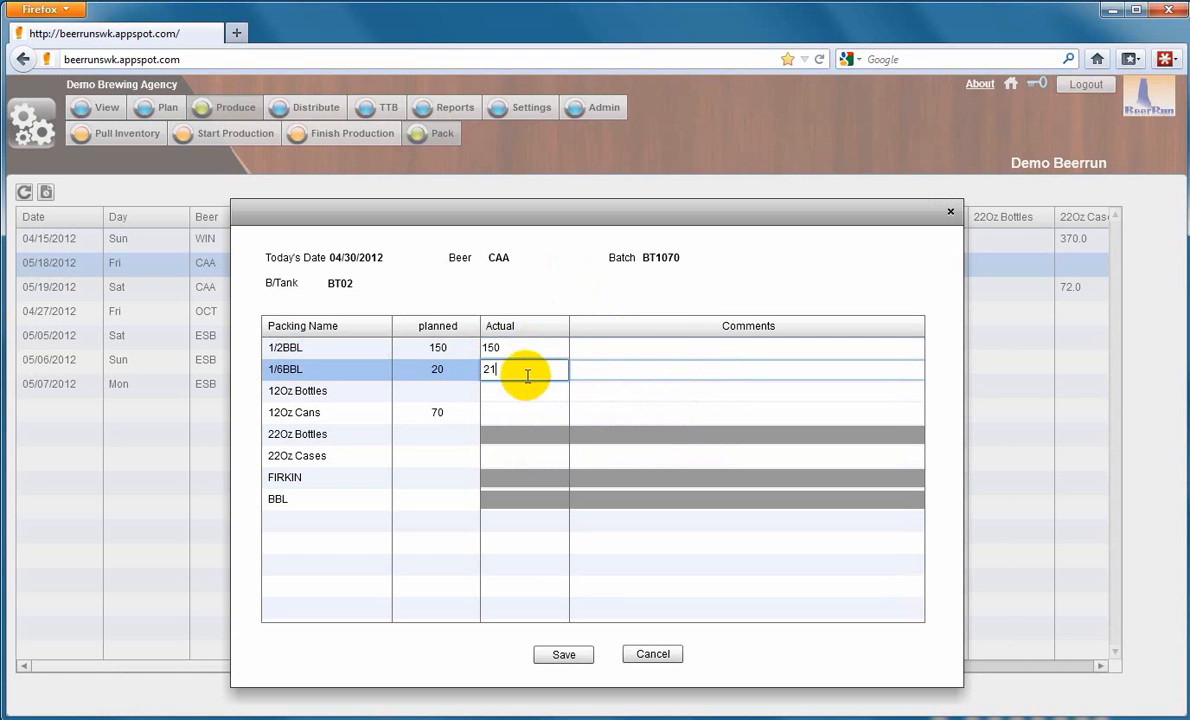
click(523, 412)
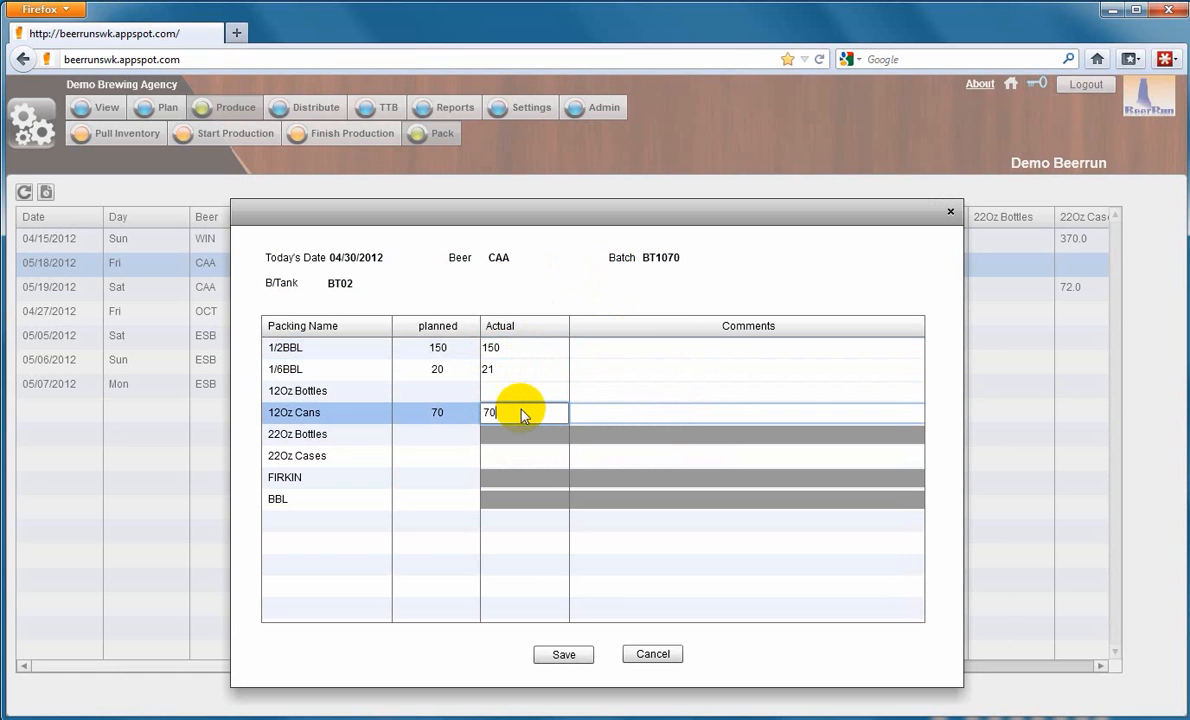
click(499, 458)
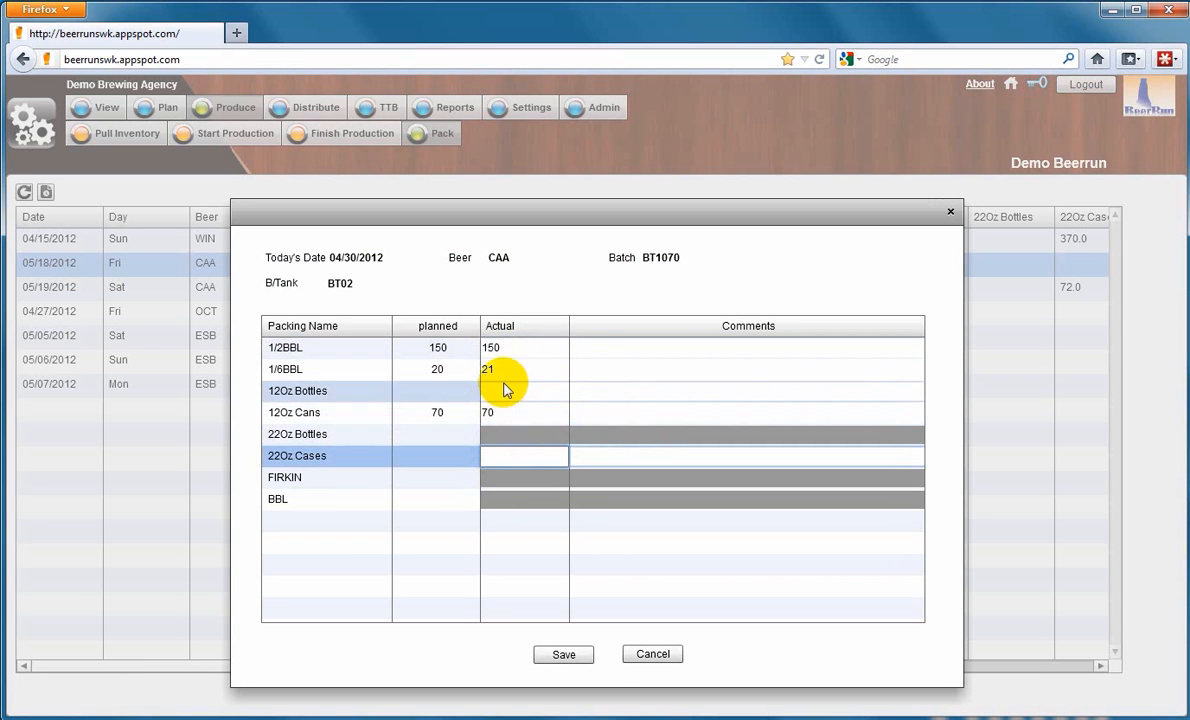
click(566, 654)
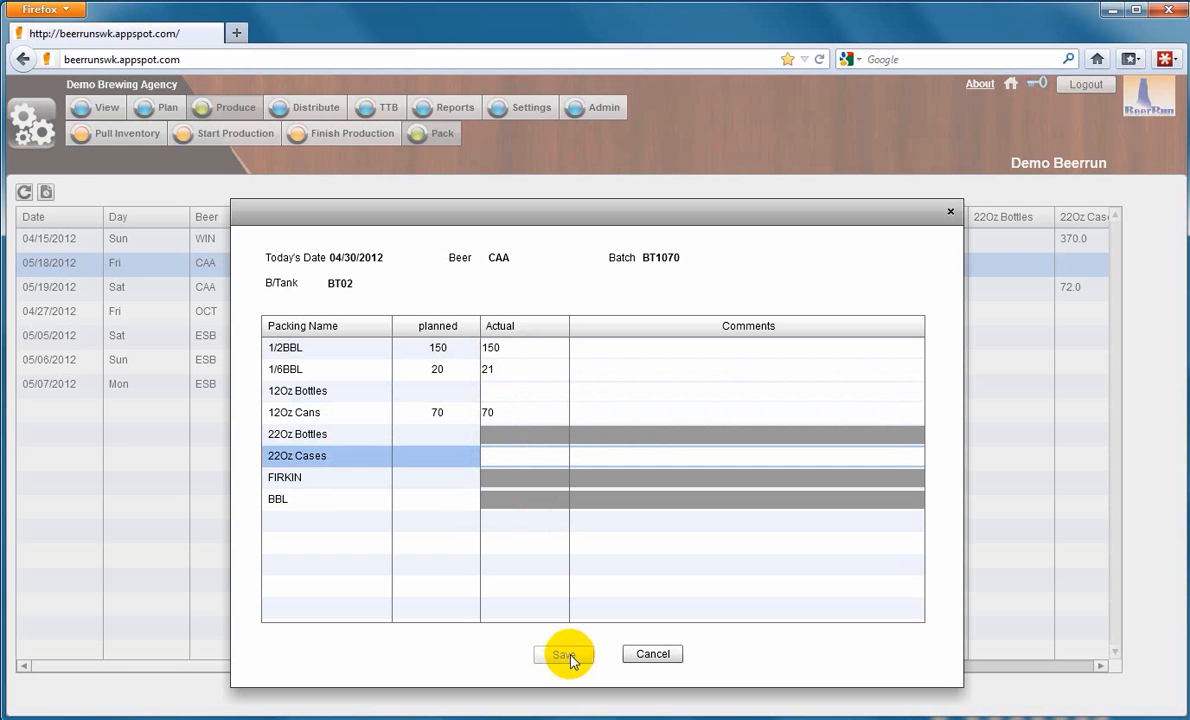